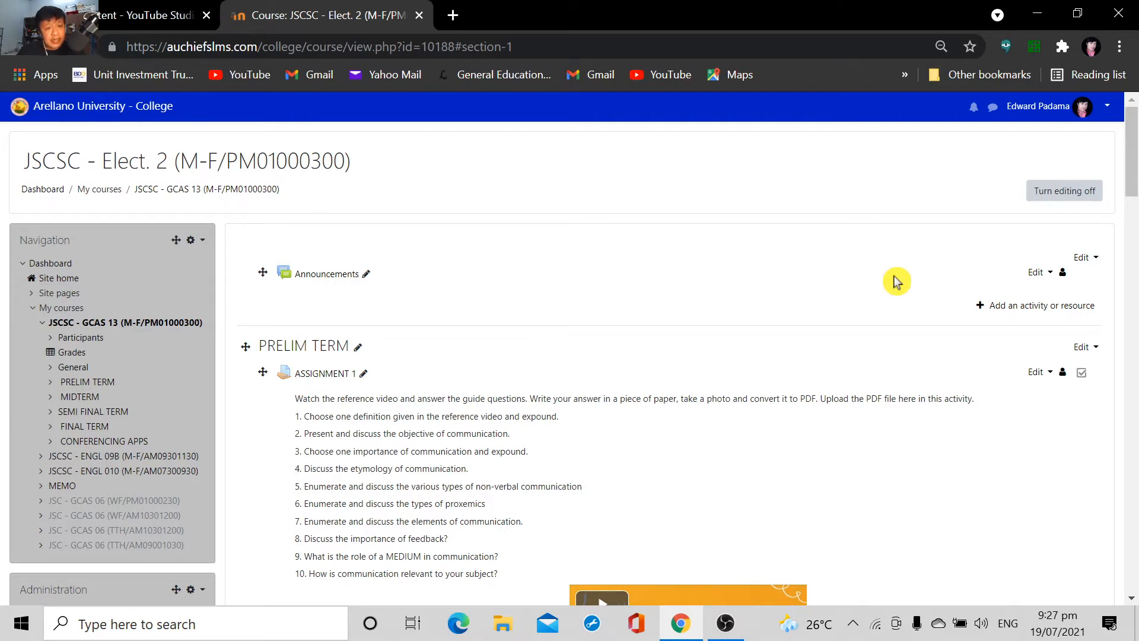
- Switch to Notepad and open the SHORTANSWER text file from the Documents folder
left_click(185, 624)
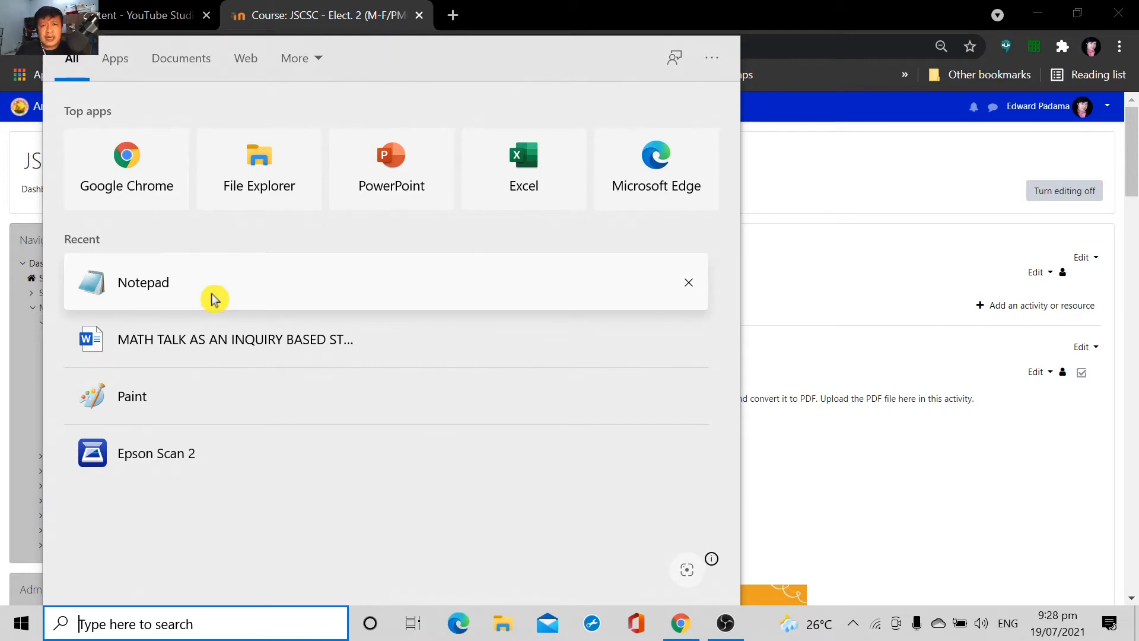
left_click(248, 301)
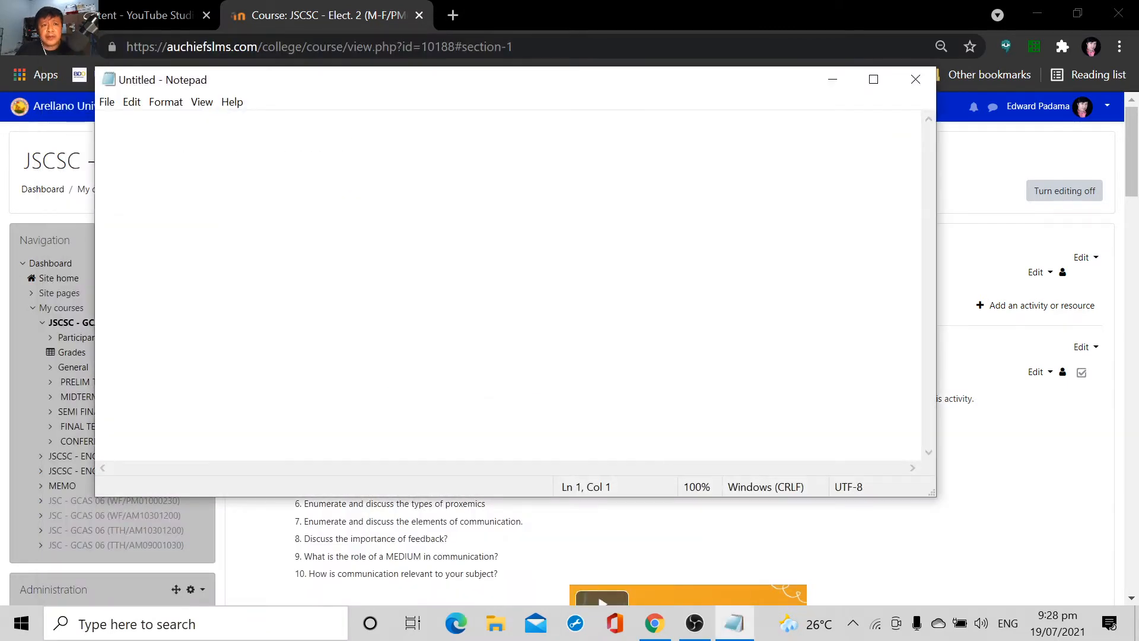
left_click(111, 106)
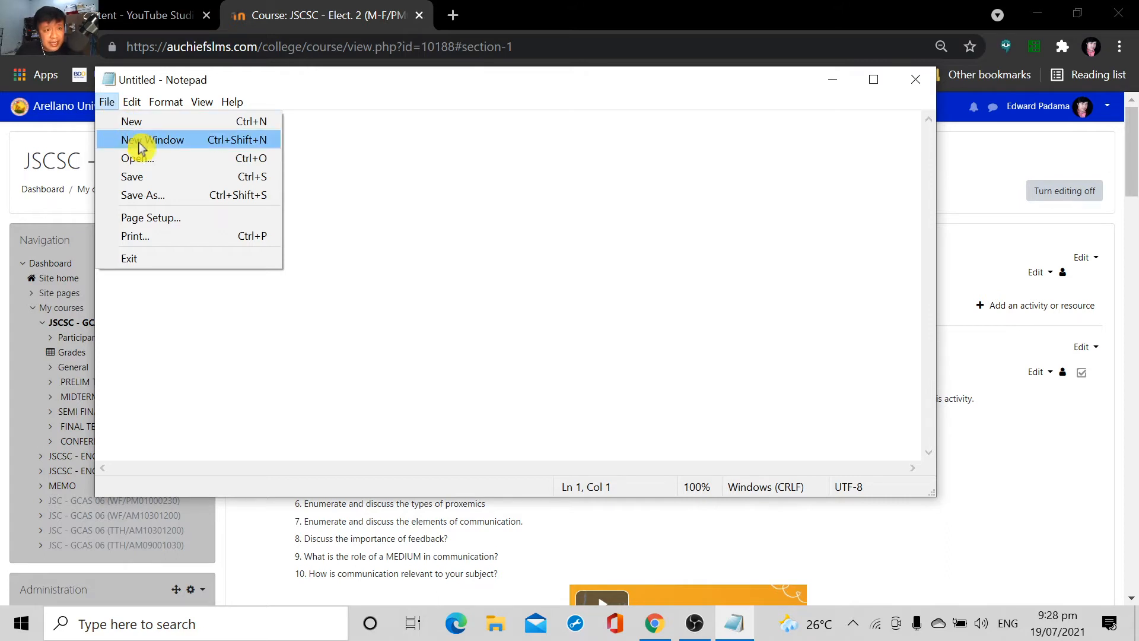
left_click(138, 160)
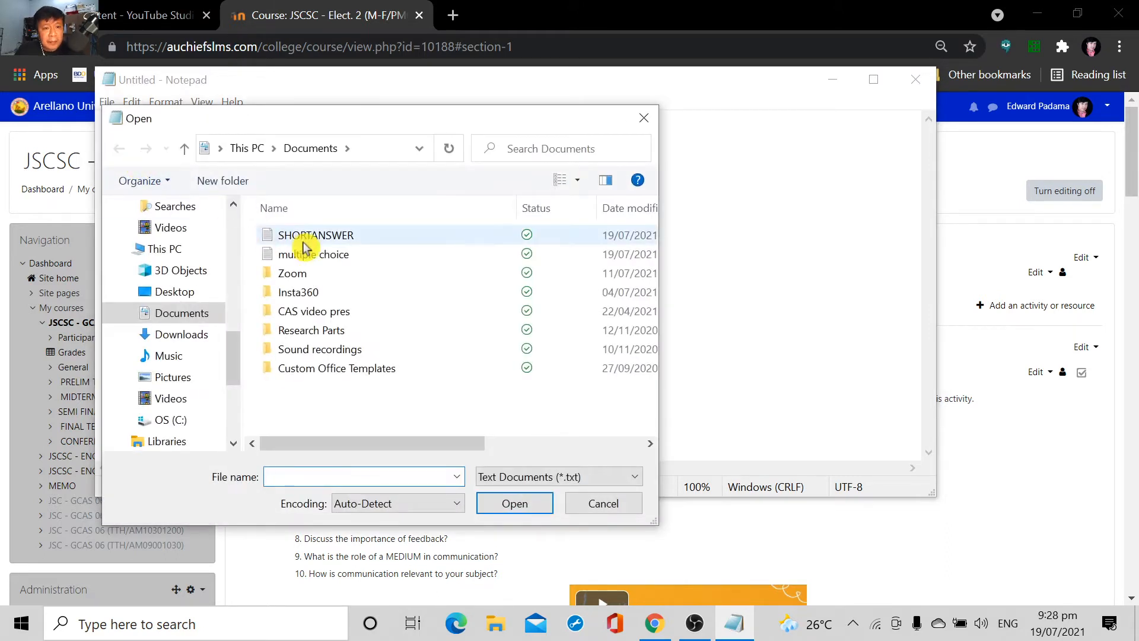
left_click(359, 242)
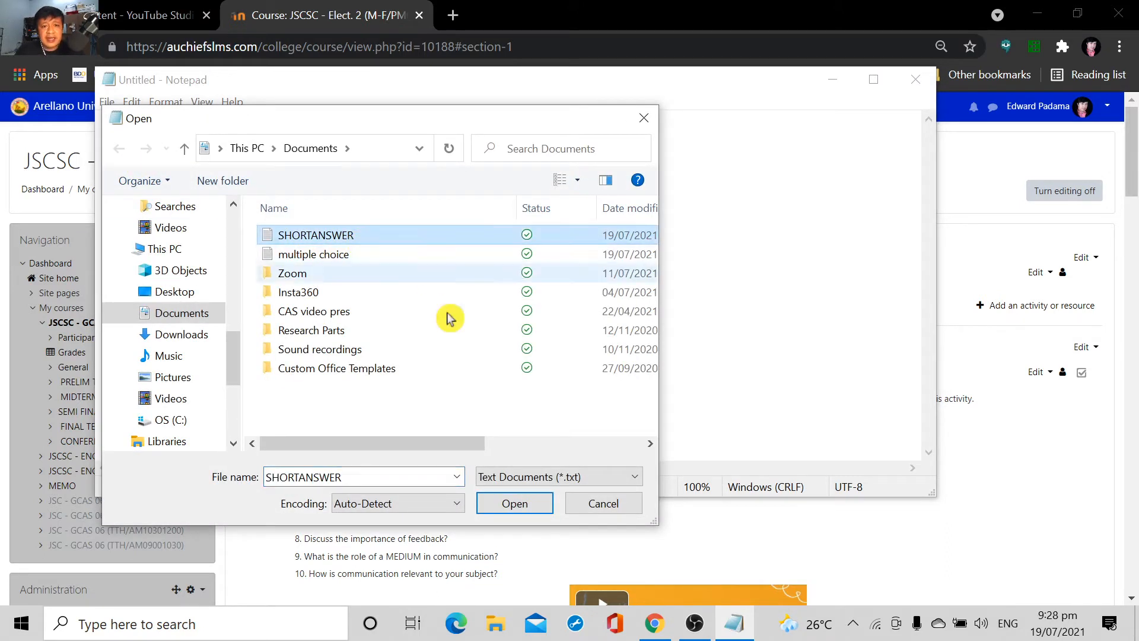
left_click(520, 510)
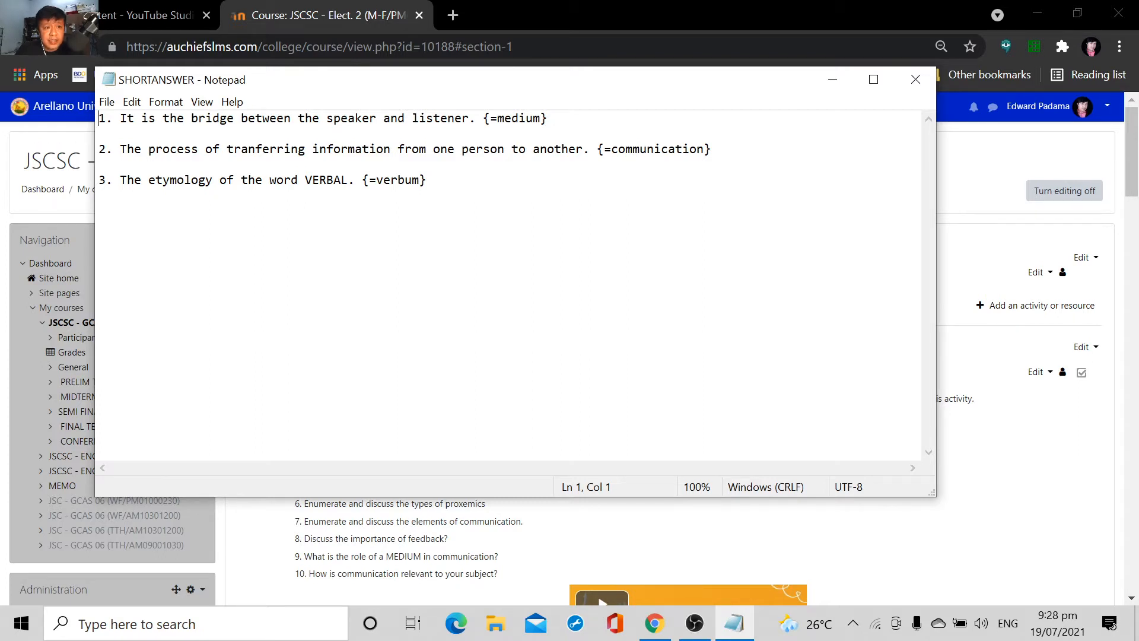
- Examine how question 1 and its answer in curly braces are written in the file
left_click_drag(120, 118, 548, 118)
left_click(483, 118)
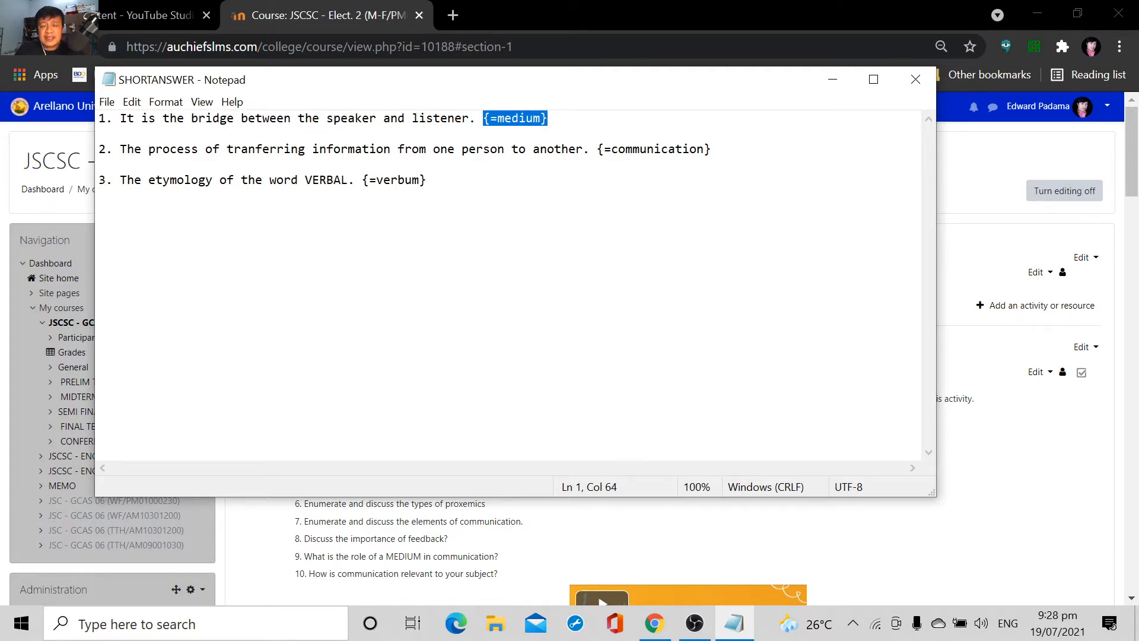
left_click(427, 180)
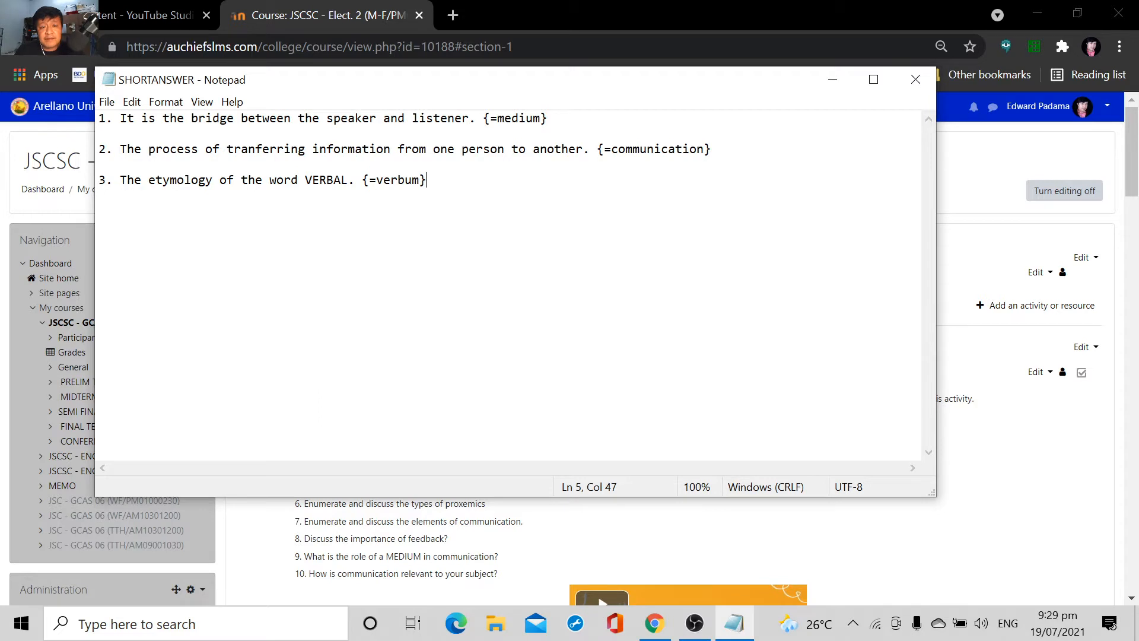
- Delete the equals sign before "medium" in question 1's answer and put it back
left_click(497, 118)
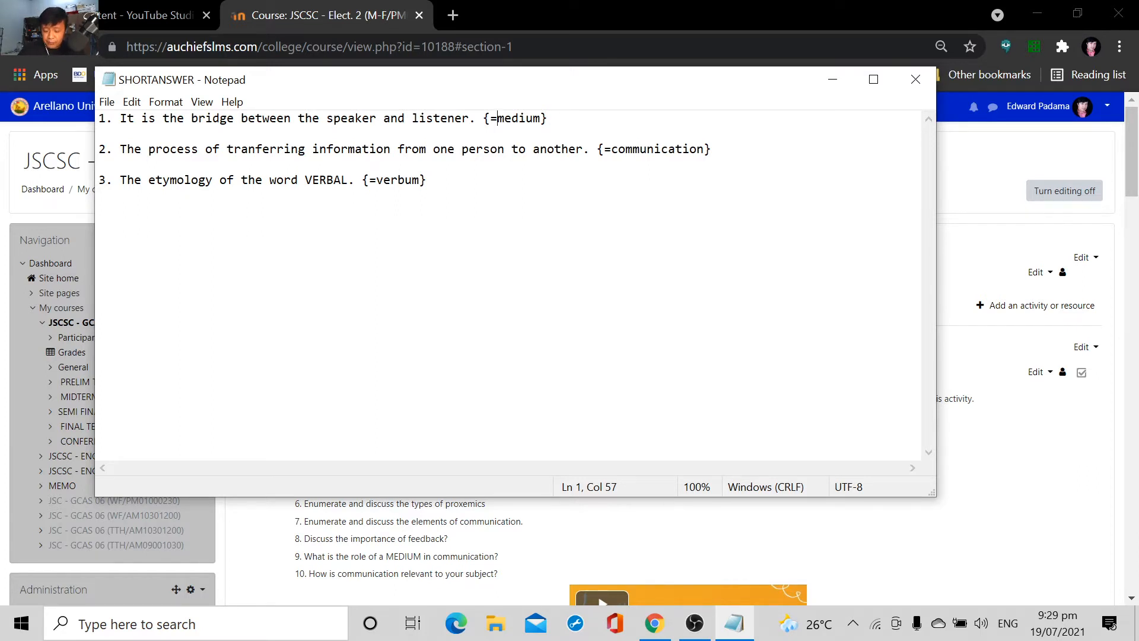
key("BackSpace")
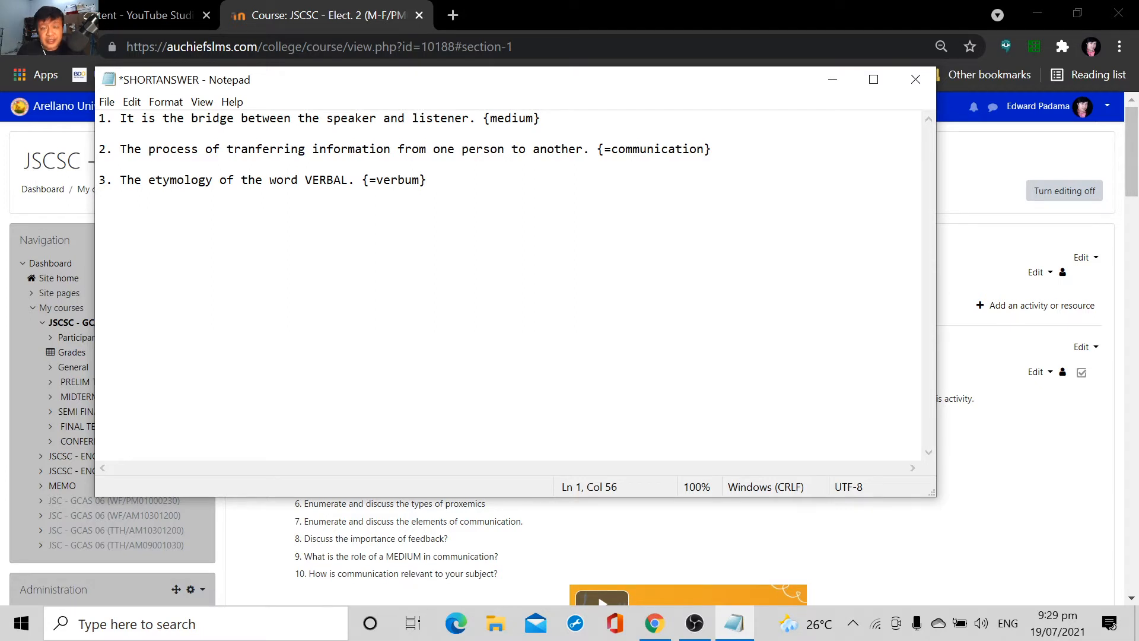
type("=")
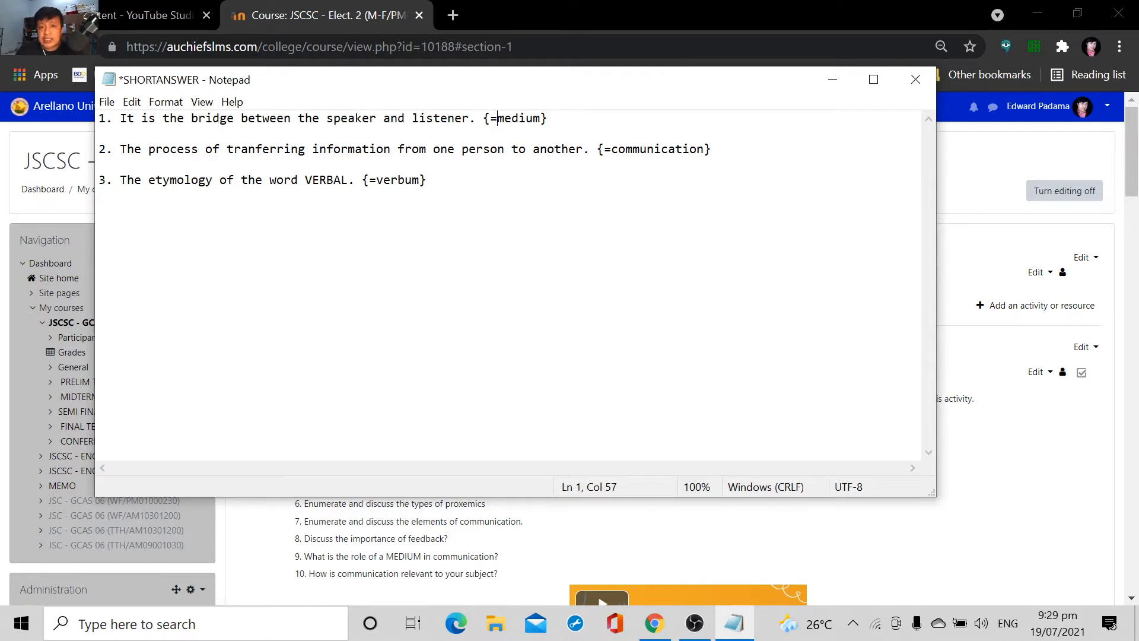
- Examine the separate parts of question 1: the answer word after the equals sign and the question sentence
key("shift+Right")
key("shift+Right")
key("shift+Right")
key("shift+Right")
key("shift+Right")
key("shift+Right")
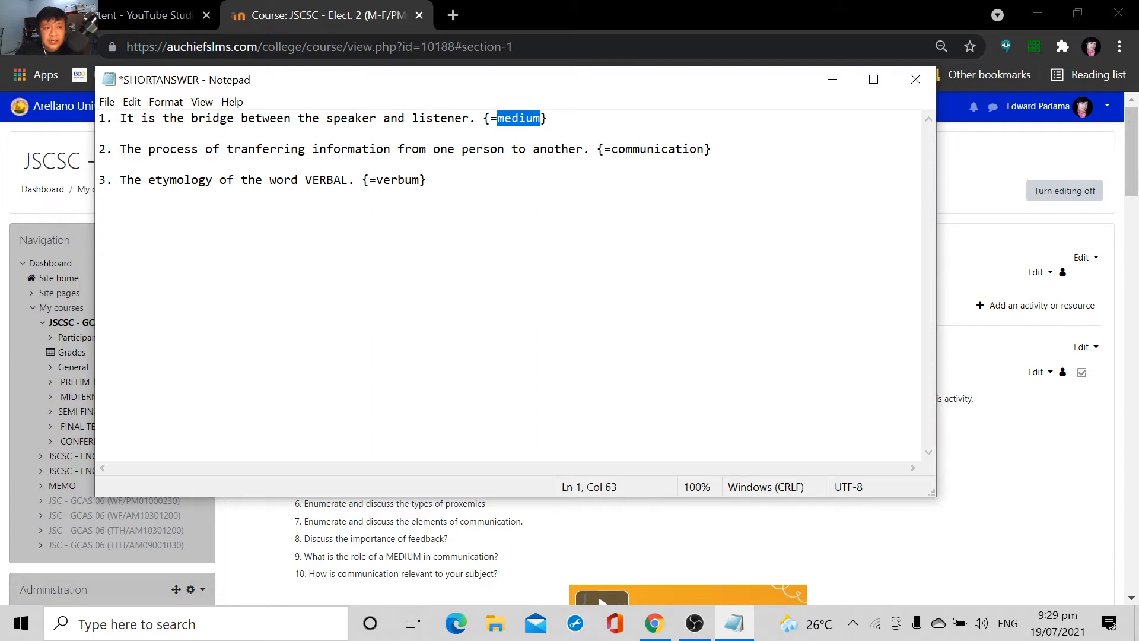
left_click_drag(121, 119, 476, 119)
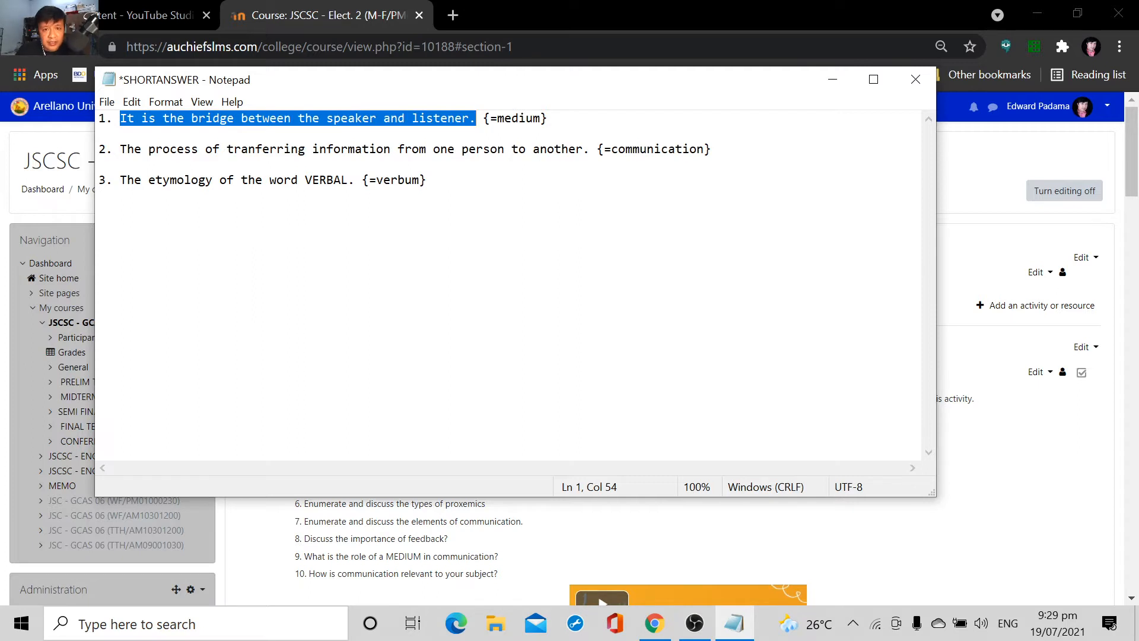
left_click(427, 180)
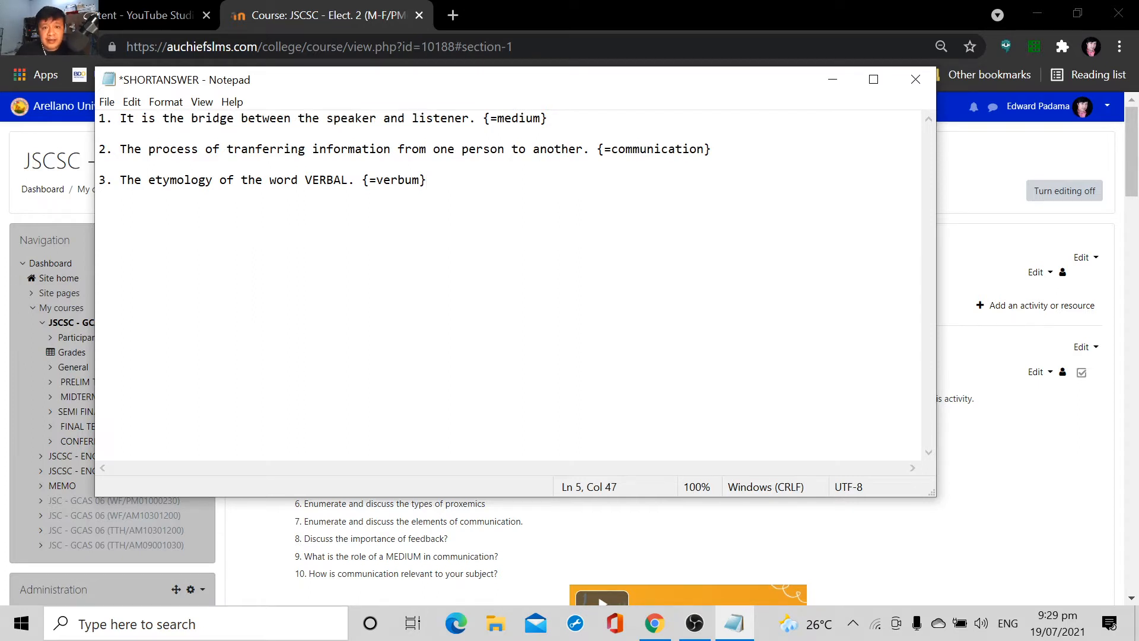
left_click_drag(498, 119, 541, 118)
left_click(198, 118)
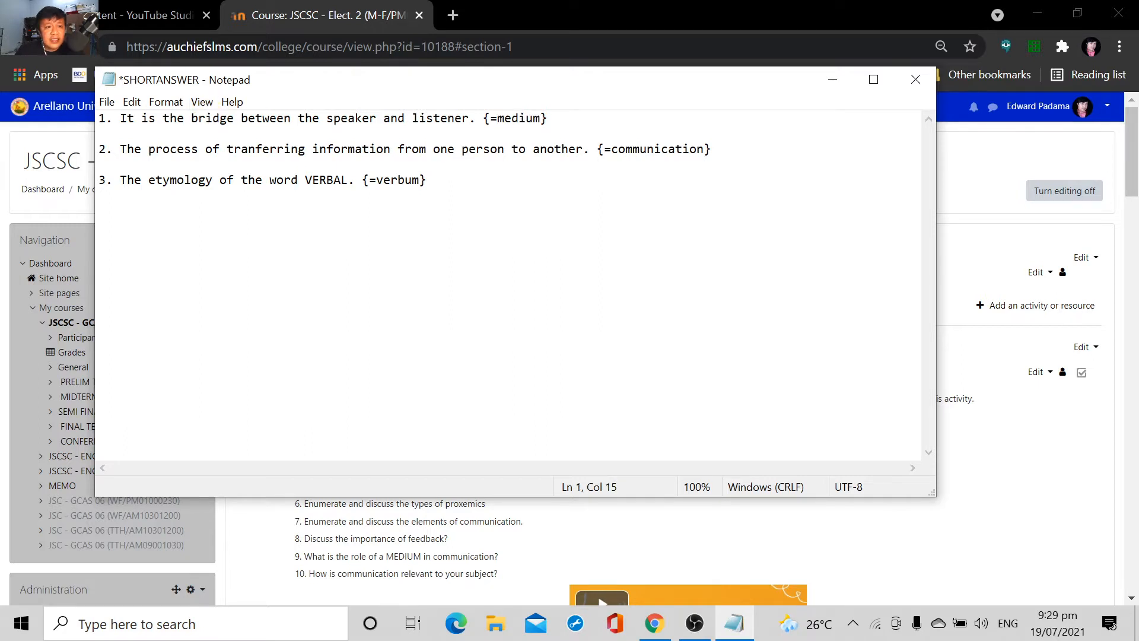
left_click_drag(114, 118, 476, 118)
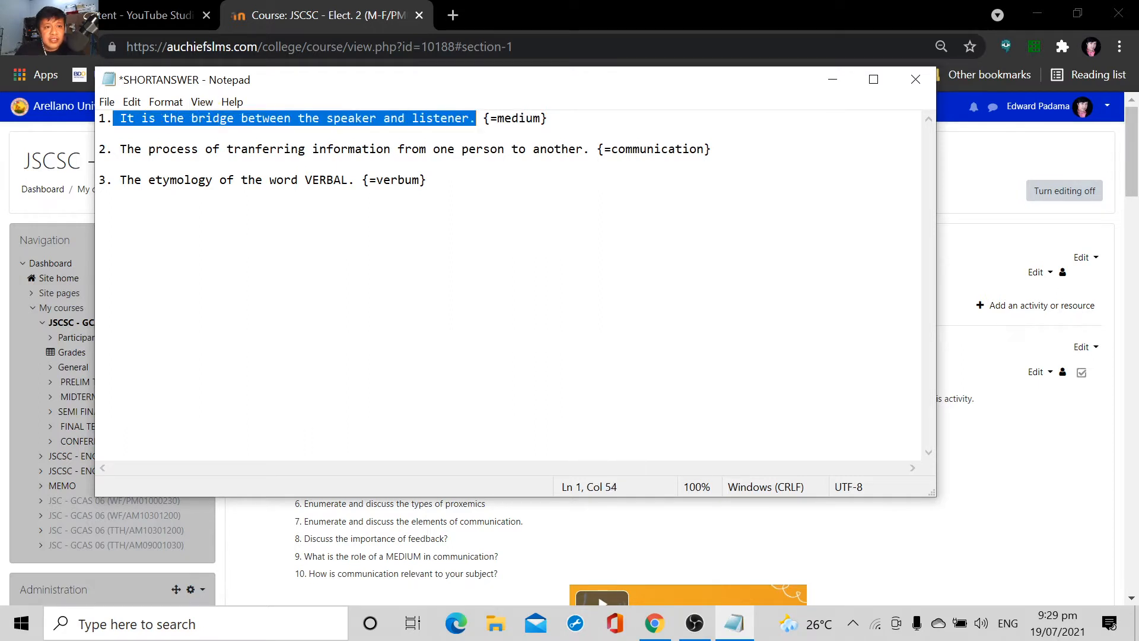
left_click(99, 118)
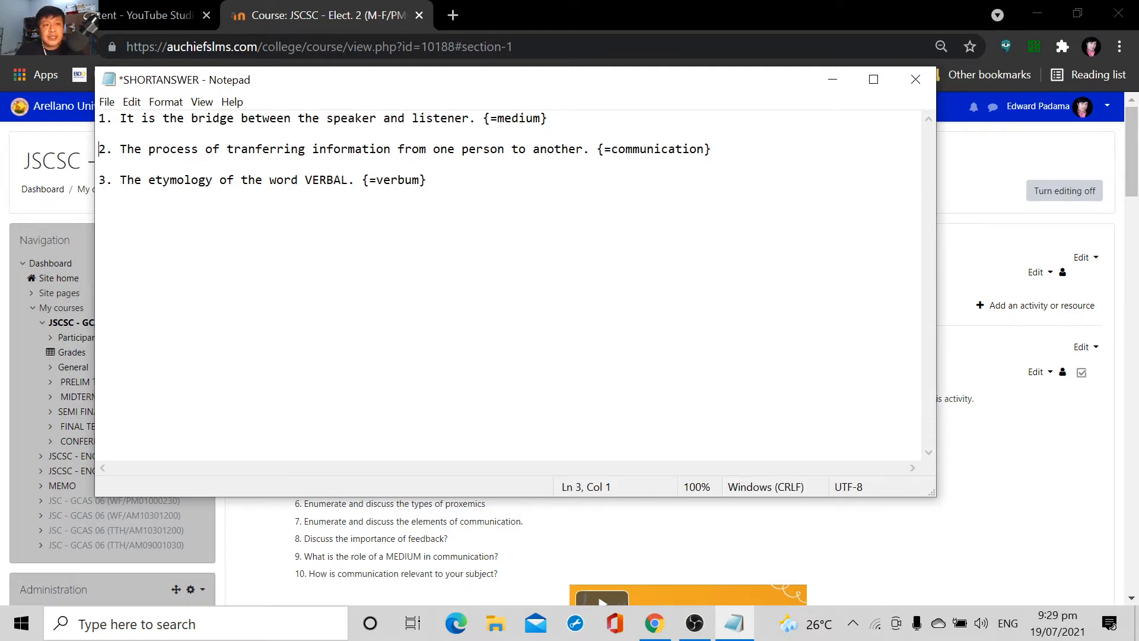
- Close the SHORTANSWER file without saving its changes
left_click(107, 101)
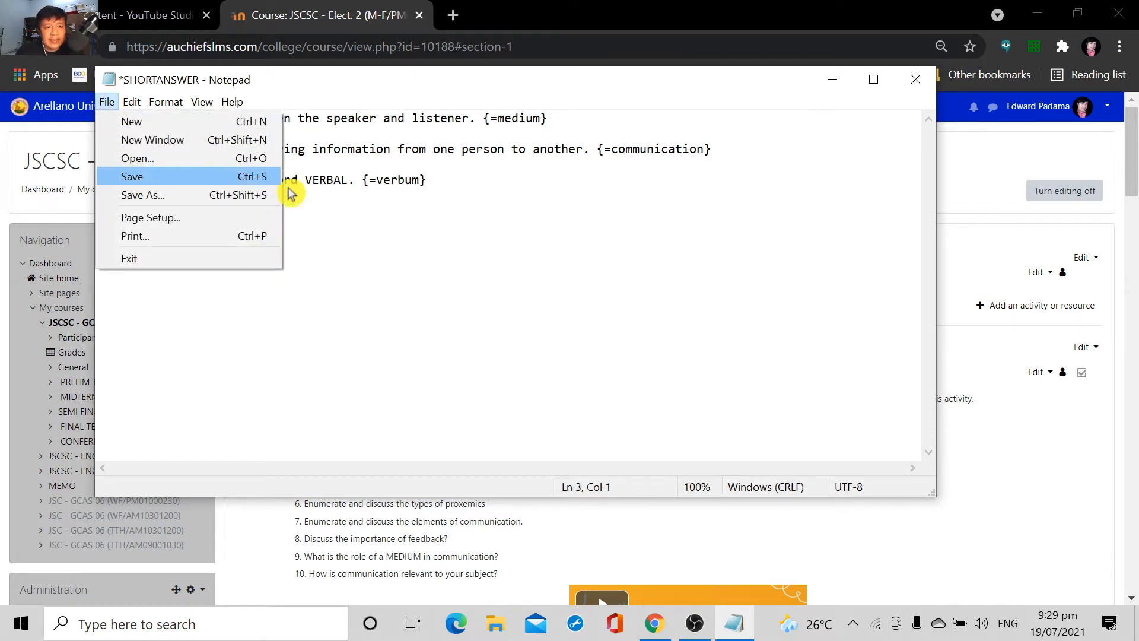
left_click(398, 179)
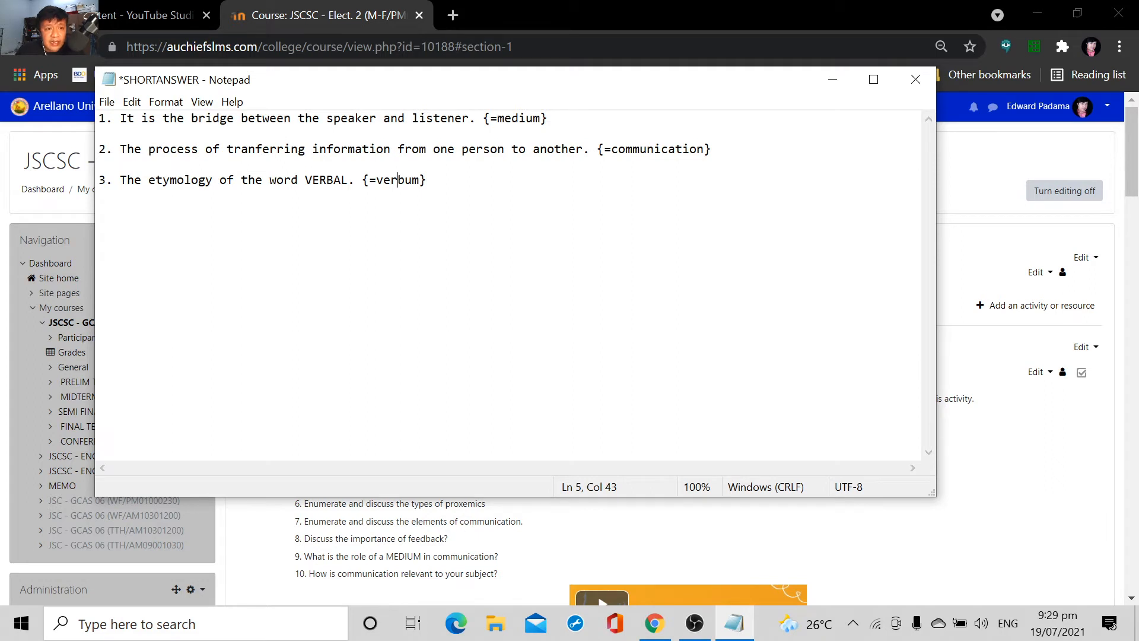
left_click(922, 89)
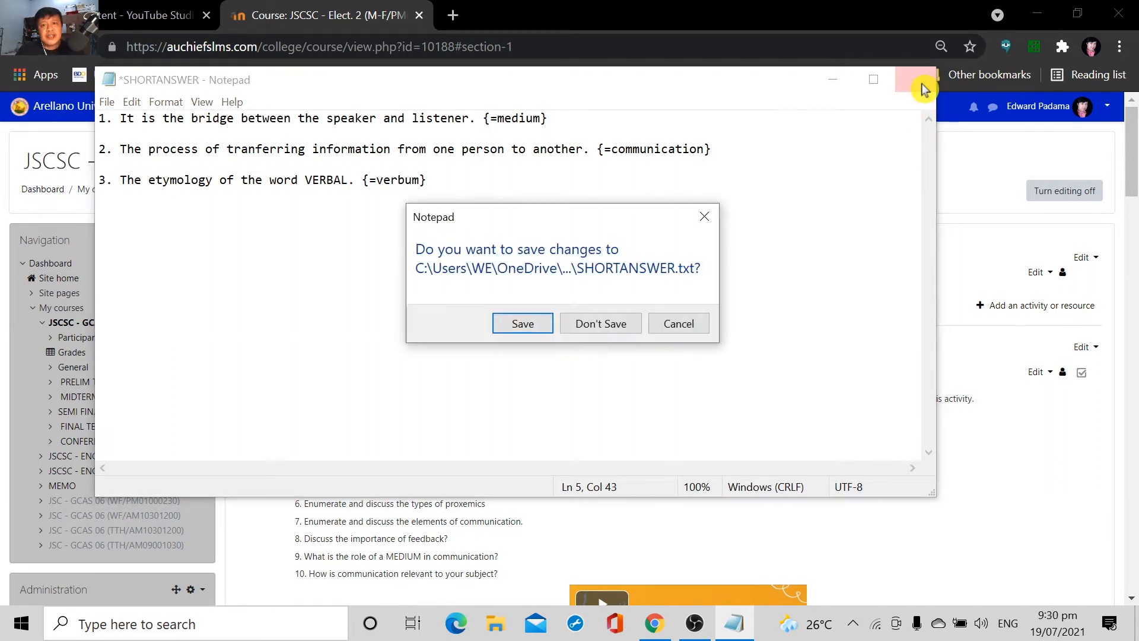
left_click(588, 328)
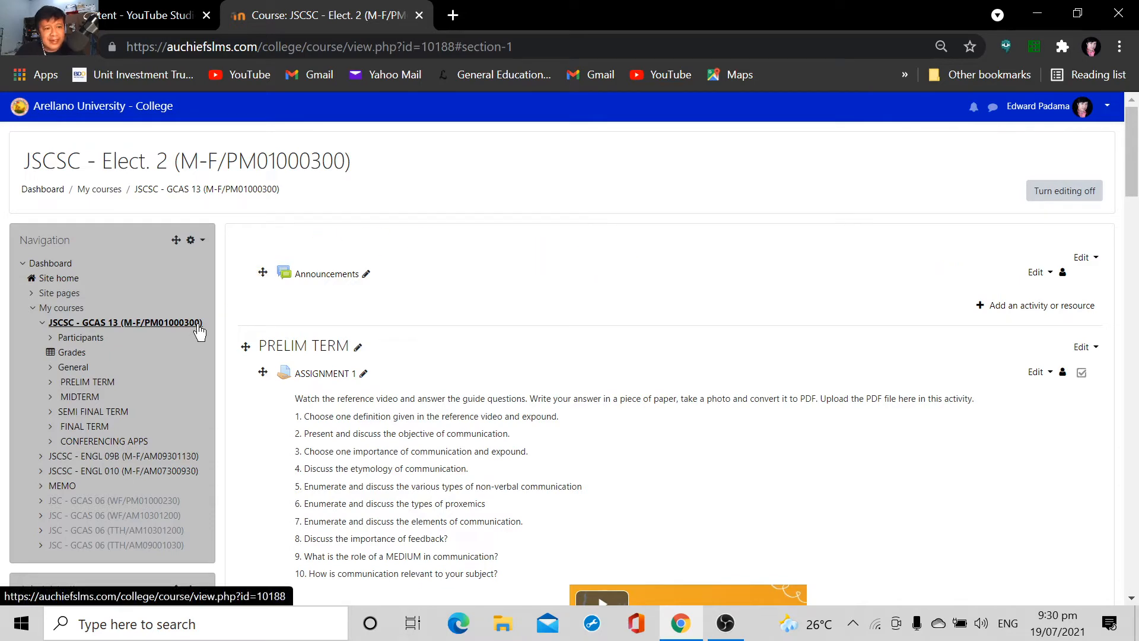
- Switch back to the course page in Chrome and open the course's question bank
scroll(172, 331, "down", 3)
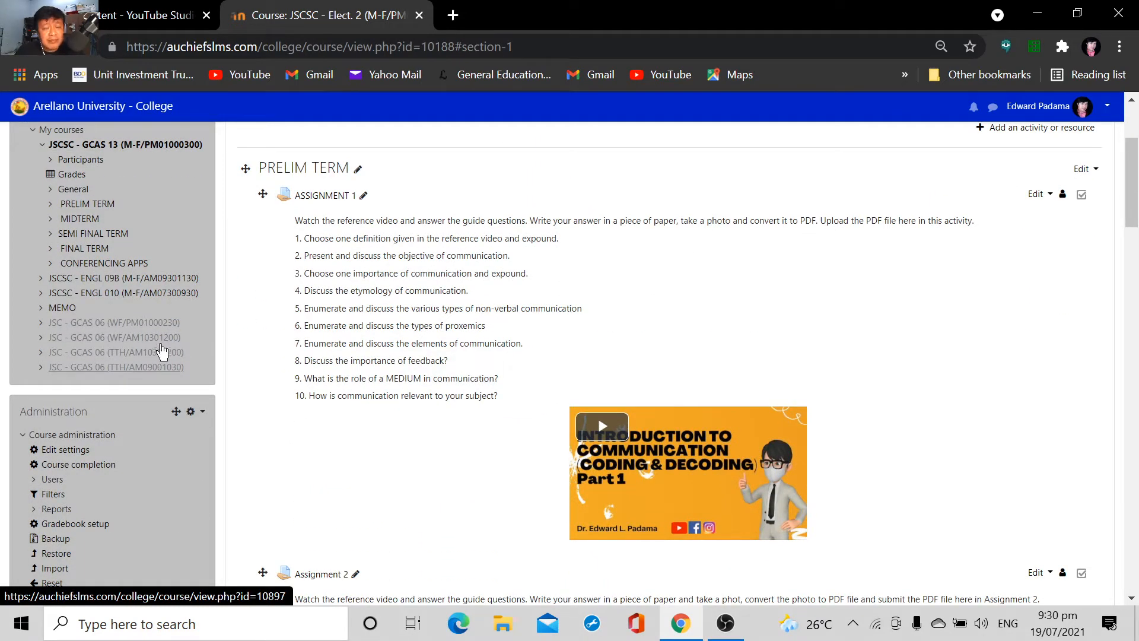
scroll(161, 346, "down", 8)
scroll(165, 347, "up", 6)
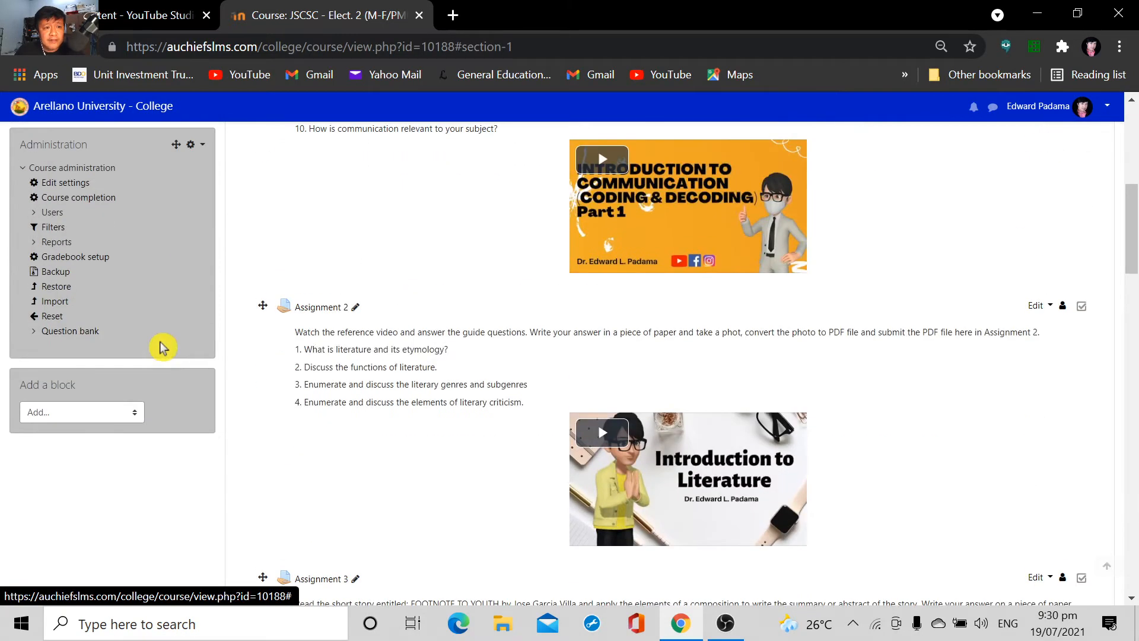
scroll(163, 348, "up", 3)
scroll(162, 349, "down", 6)
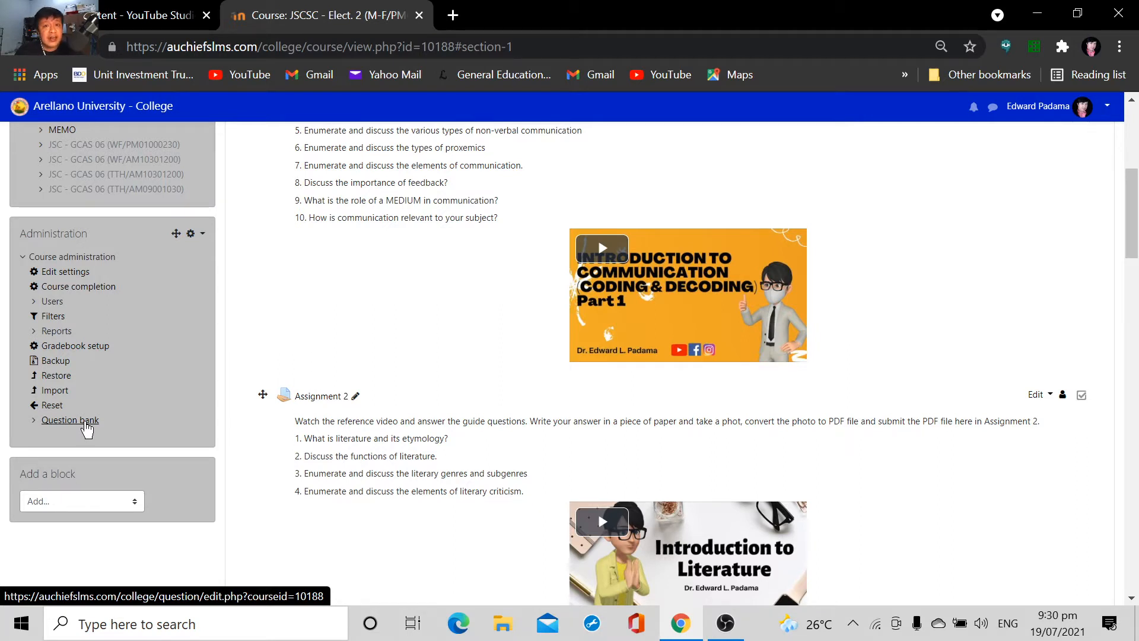
left_click(85, 423)
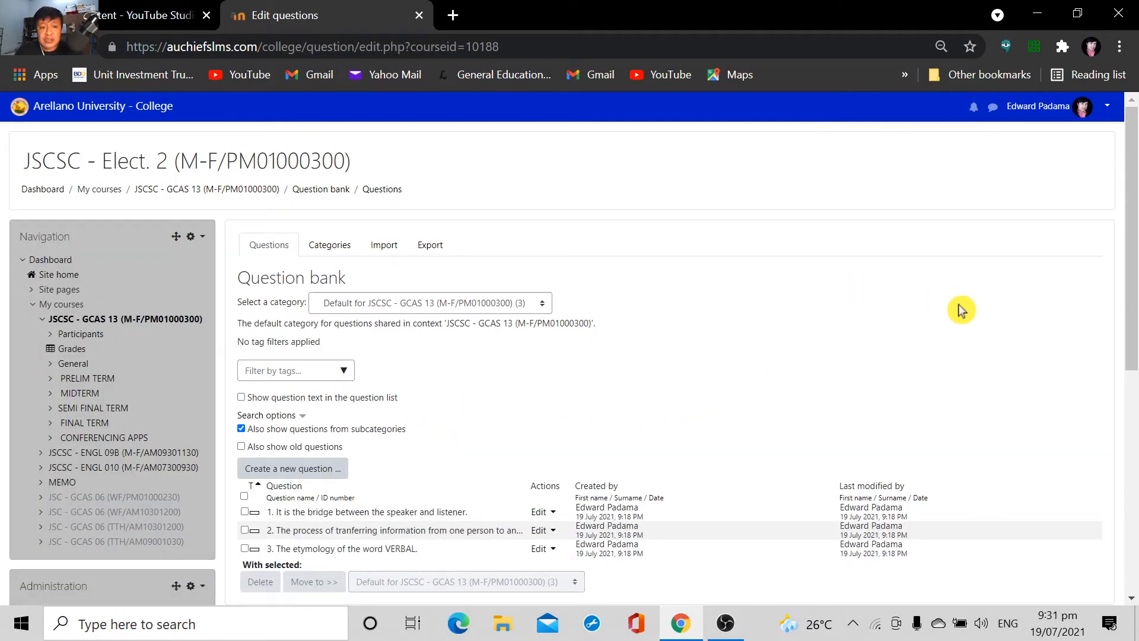
- Delete all three existing questions from the default category of the question bank
scroll(961, 310, "down", 3)
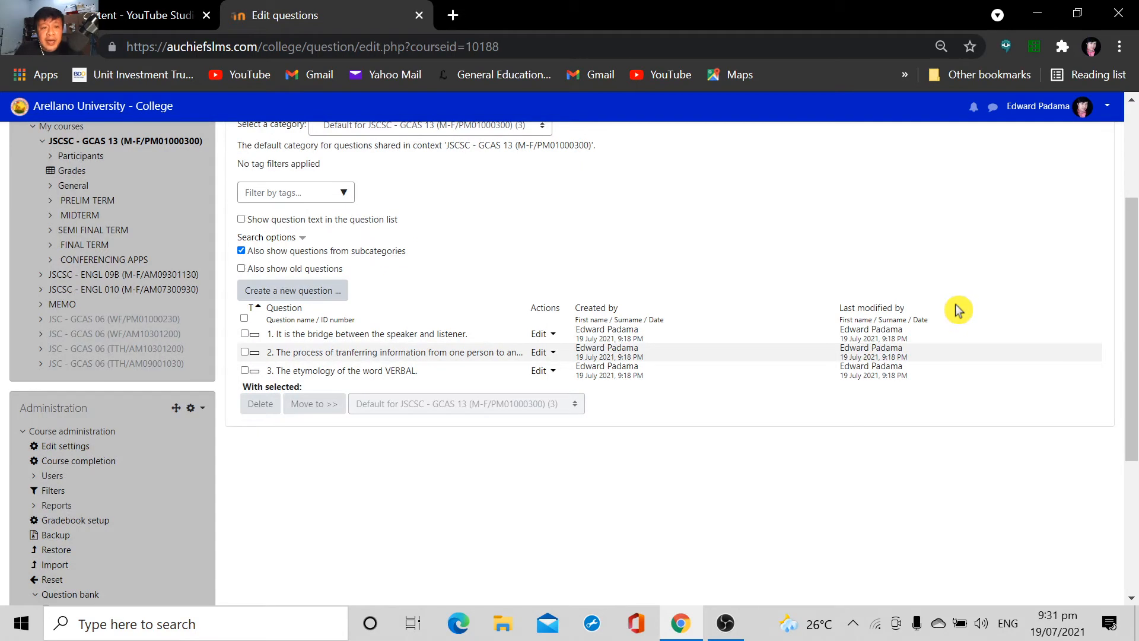
left_click(244, 318)
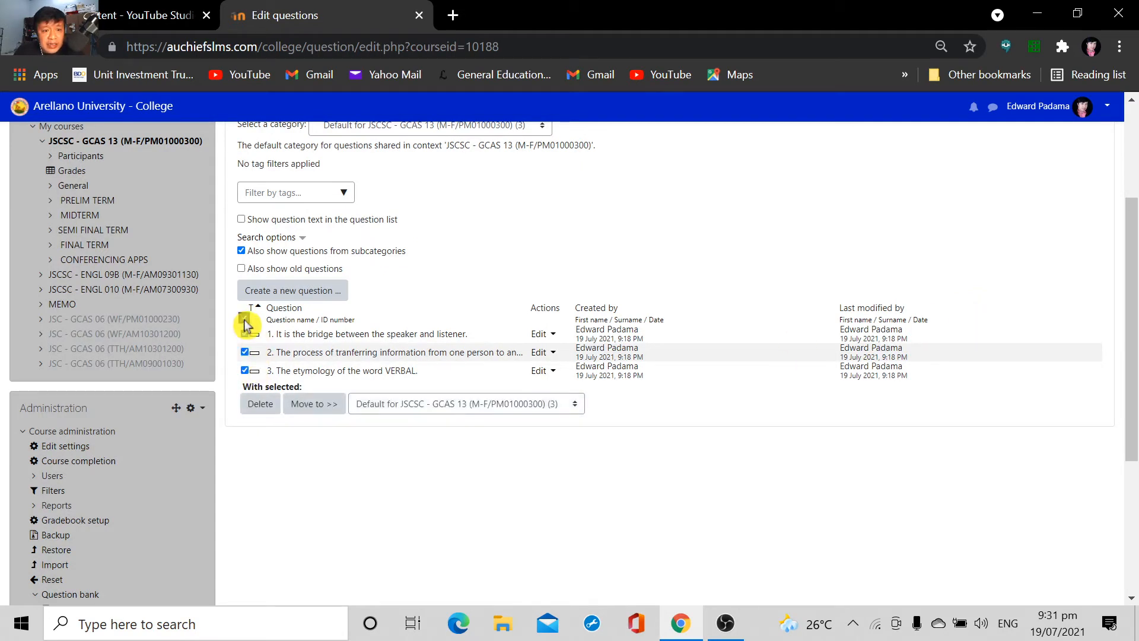
left_click(261, 406)
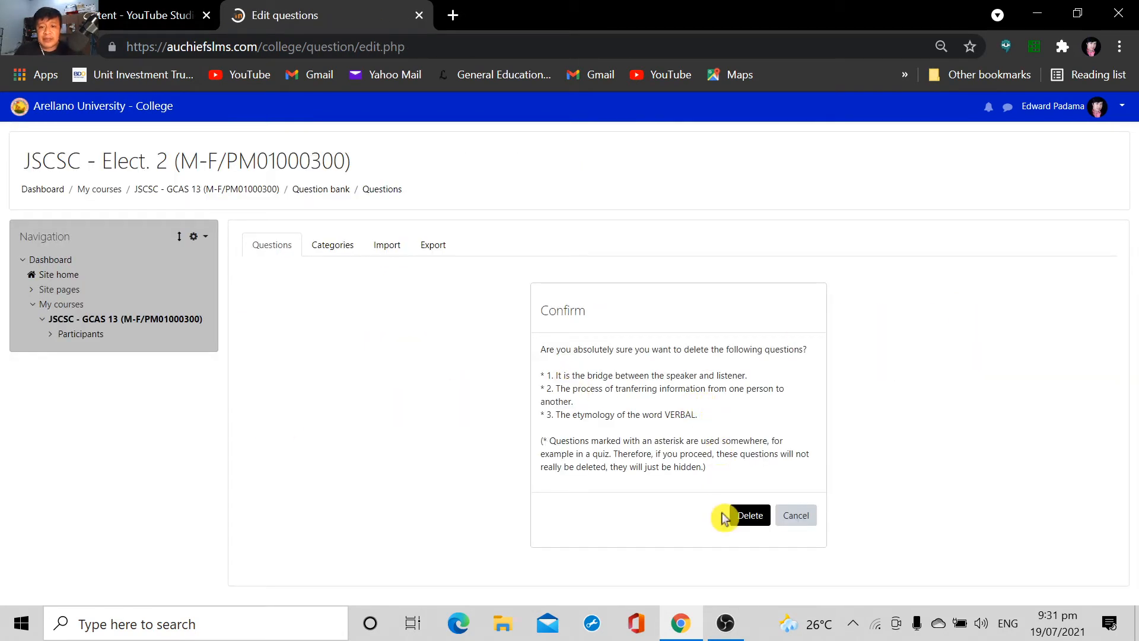
left_click(729, 517)
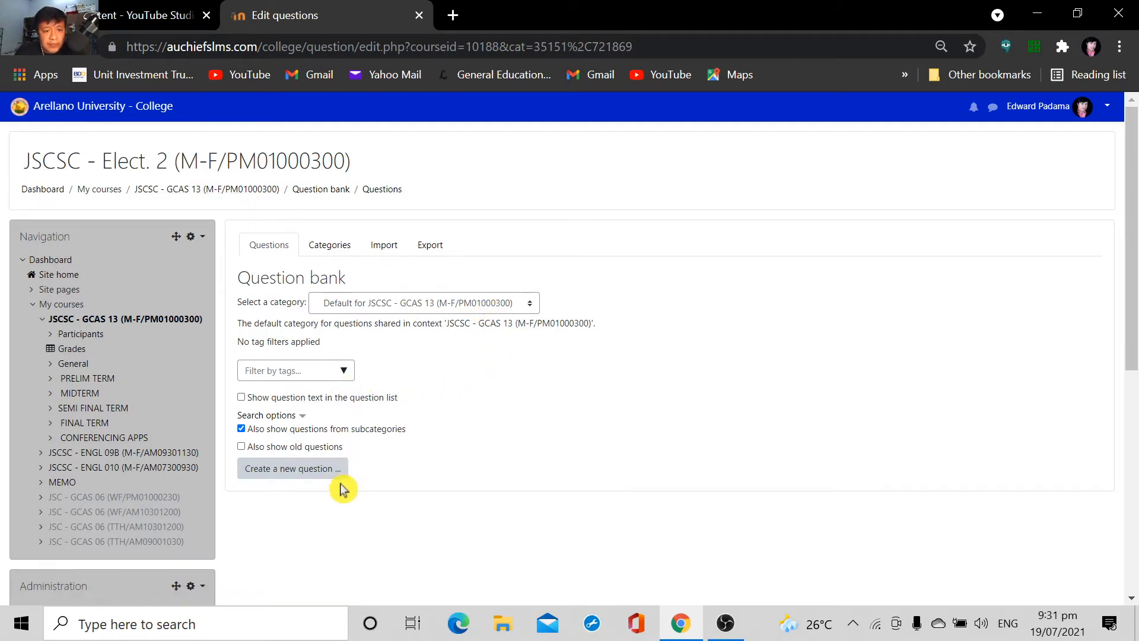
- Start importing questions from a file into the question bank and choose GIFT format as the file format
left_click(341, 250)
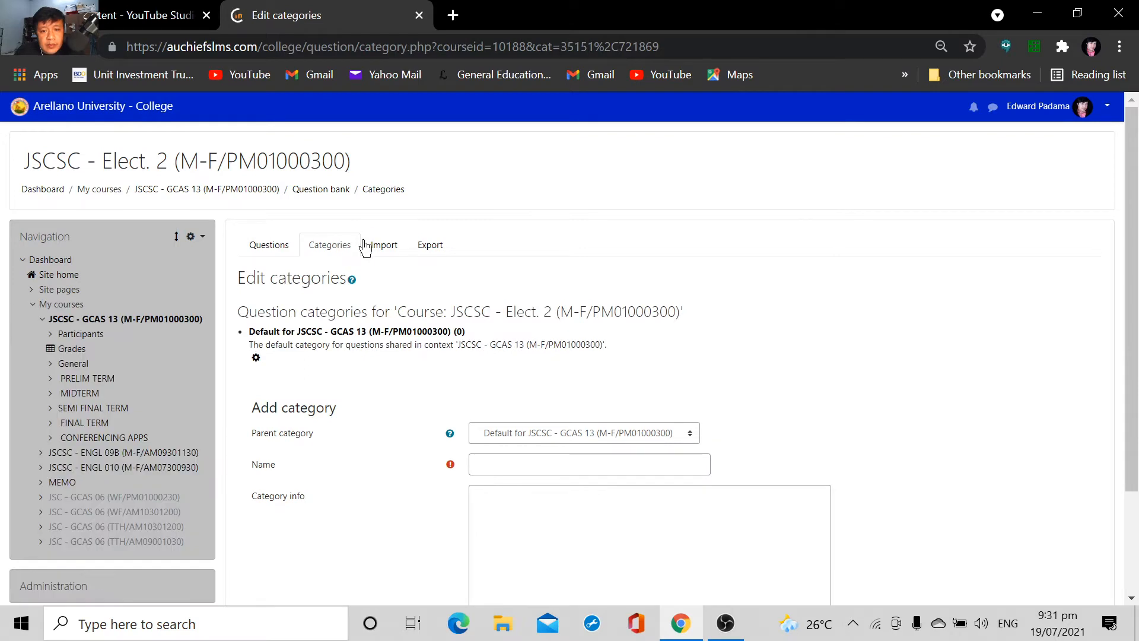
left_click(383, 250)
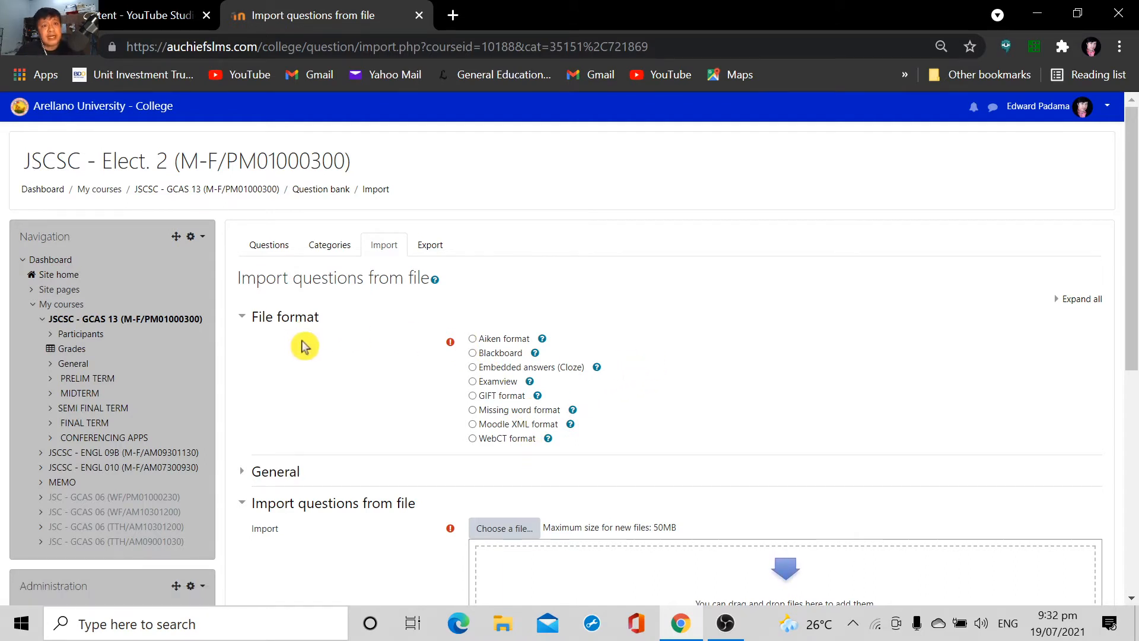
left_click(472, 338)
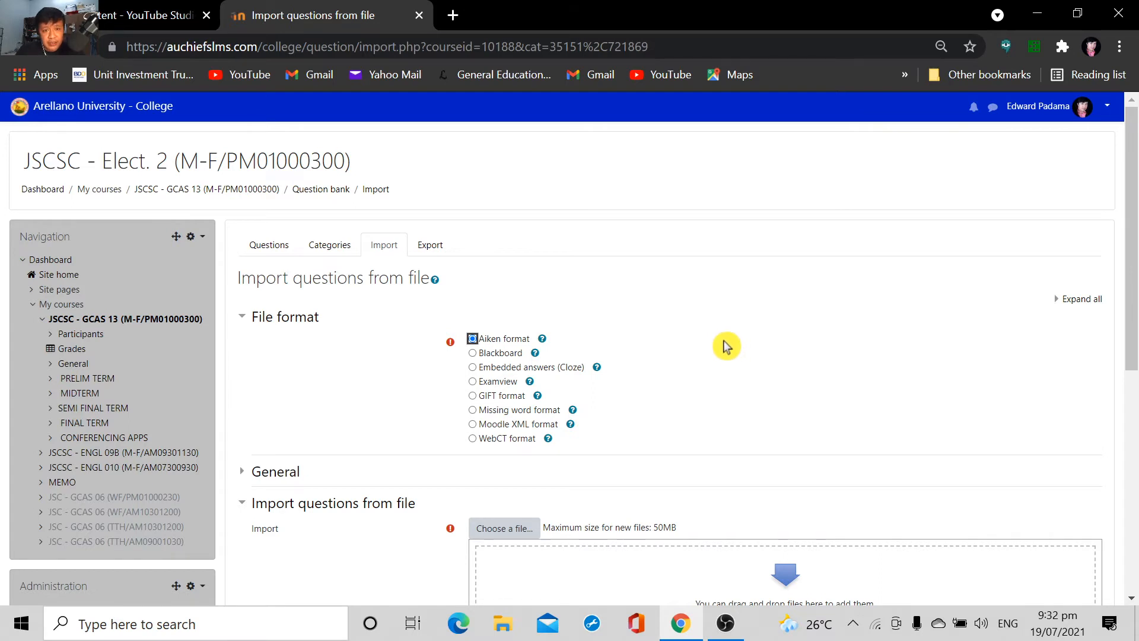
left_click(471, 397)
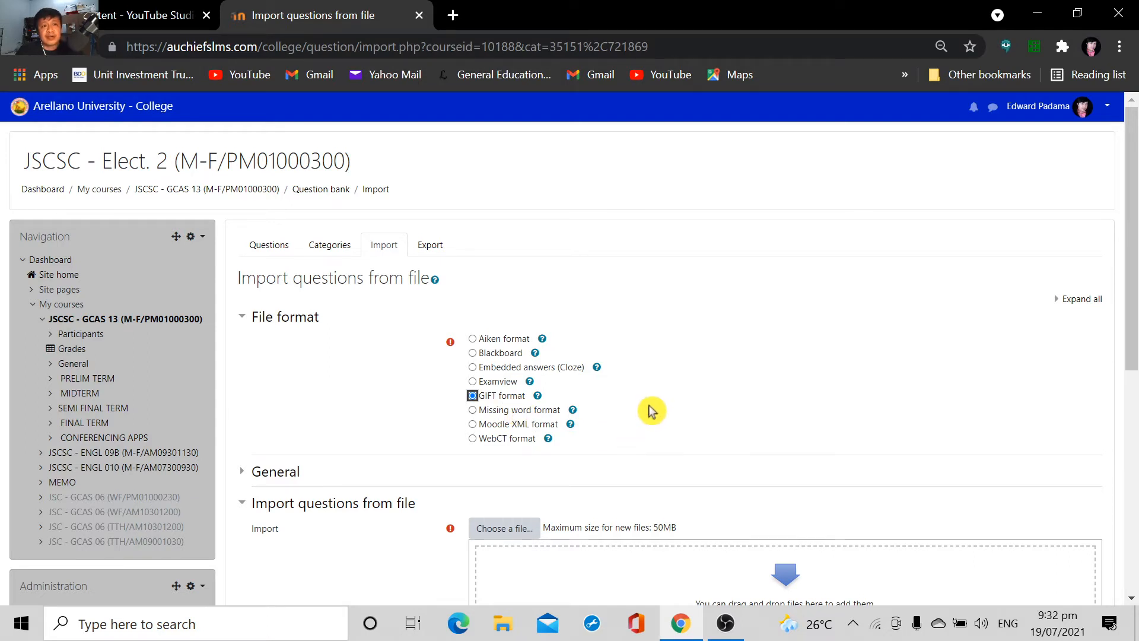
left_click(472, 338)
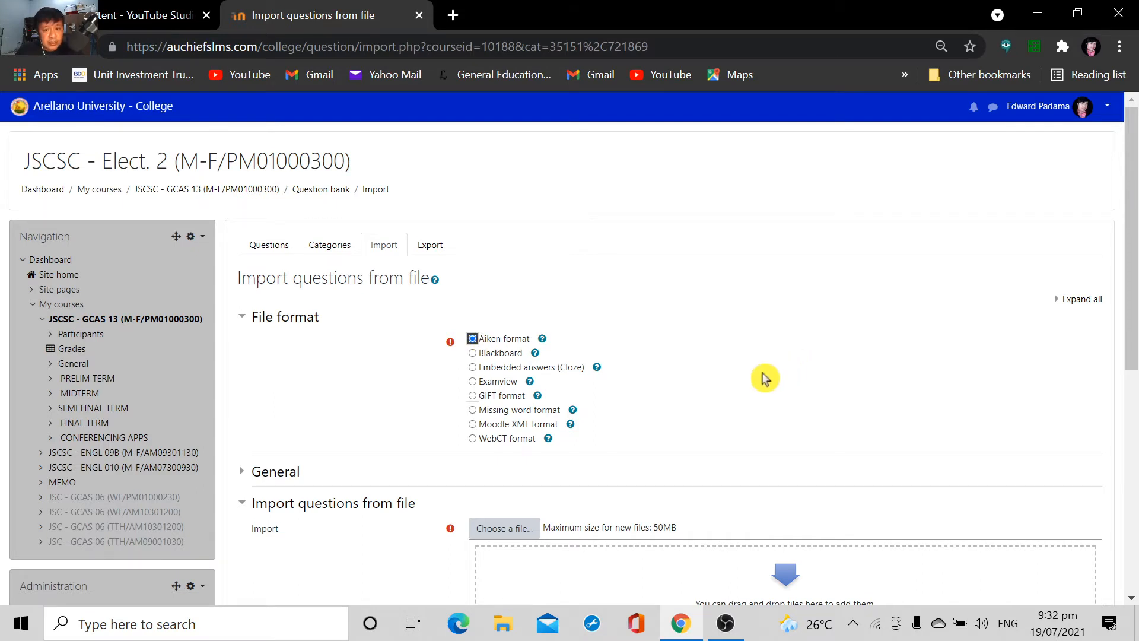
left_click(472, 395)
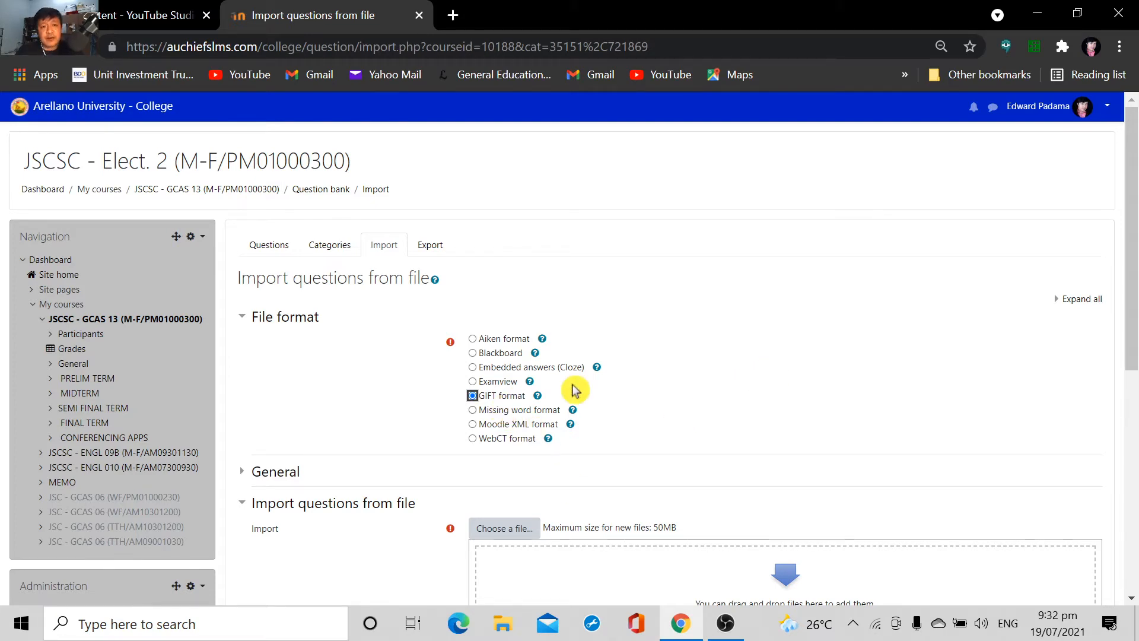
- Open the file picker's upload form for the question import file
scroll(665, 356, "down", 5)
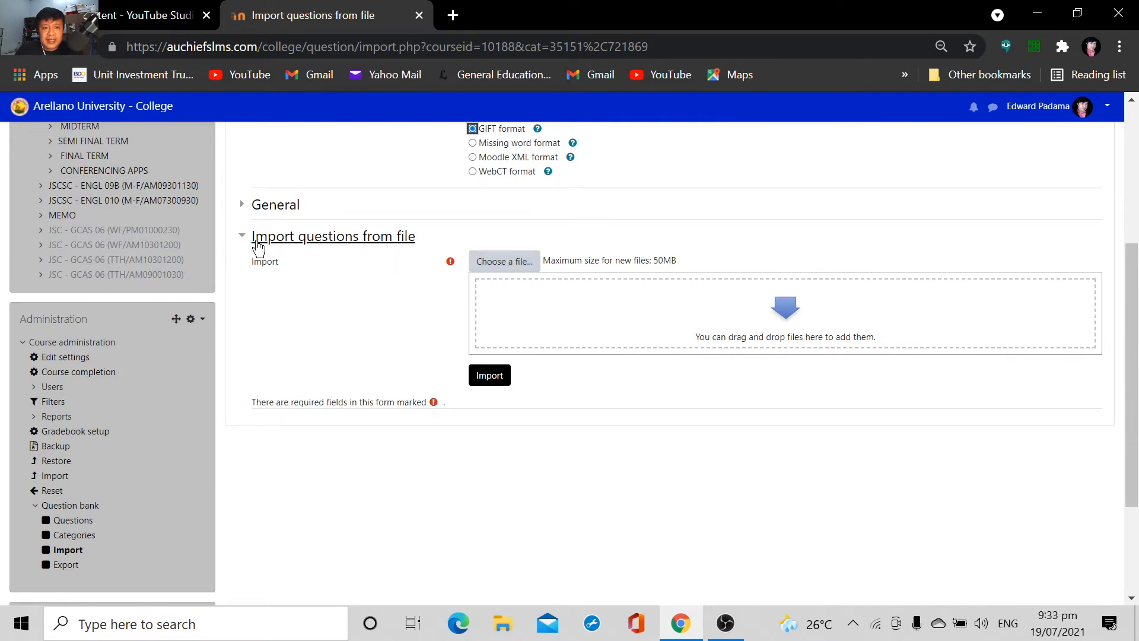
left_click(515, 267)
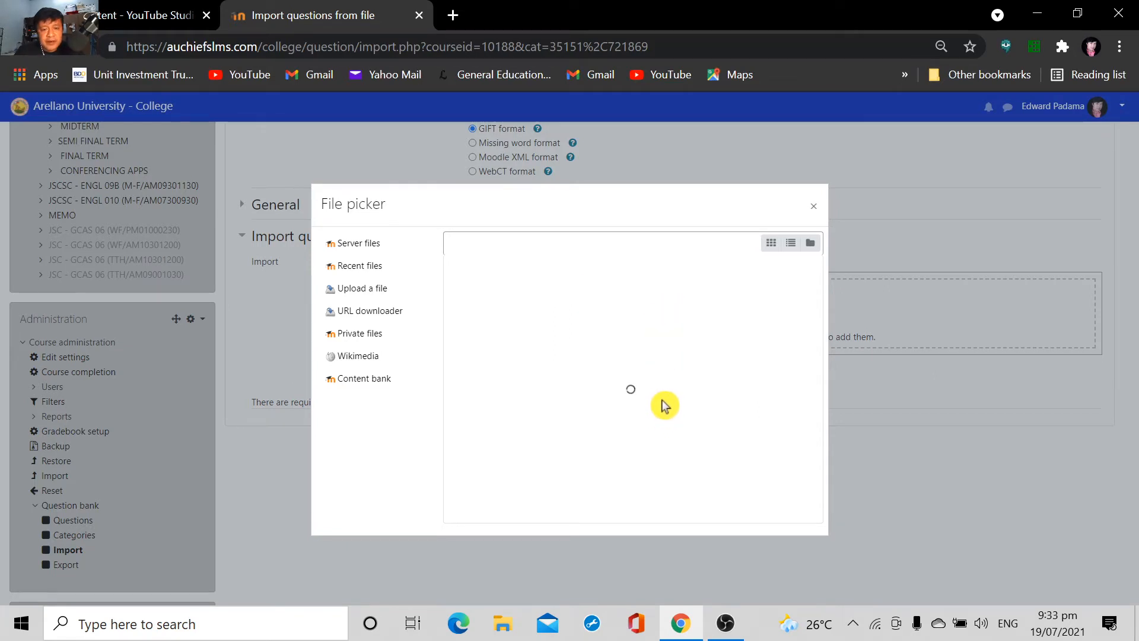
left_click(370, 294)
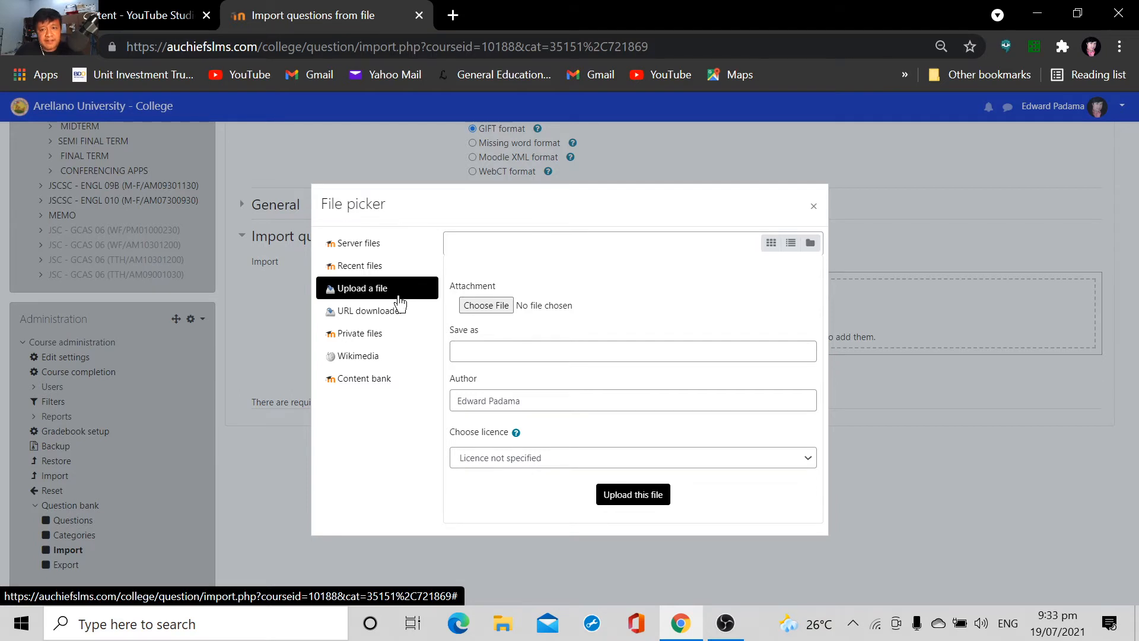
- Try to attach SHORTANSWER.txt from the Documents folder and upload it without a save-as name
left_click(491, 311)
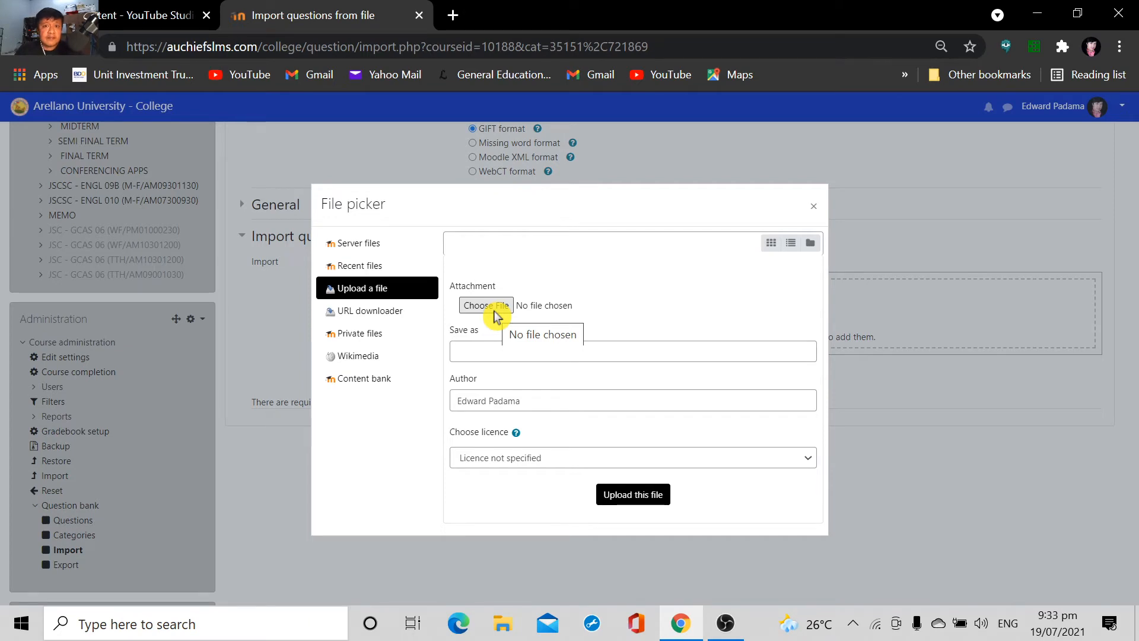
left_click(496, 315)
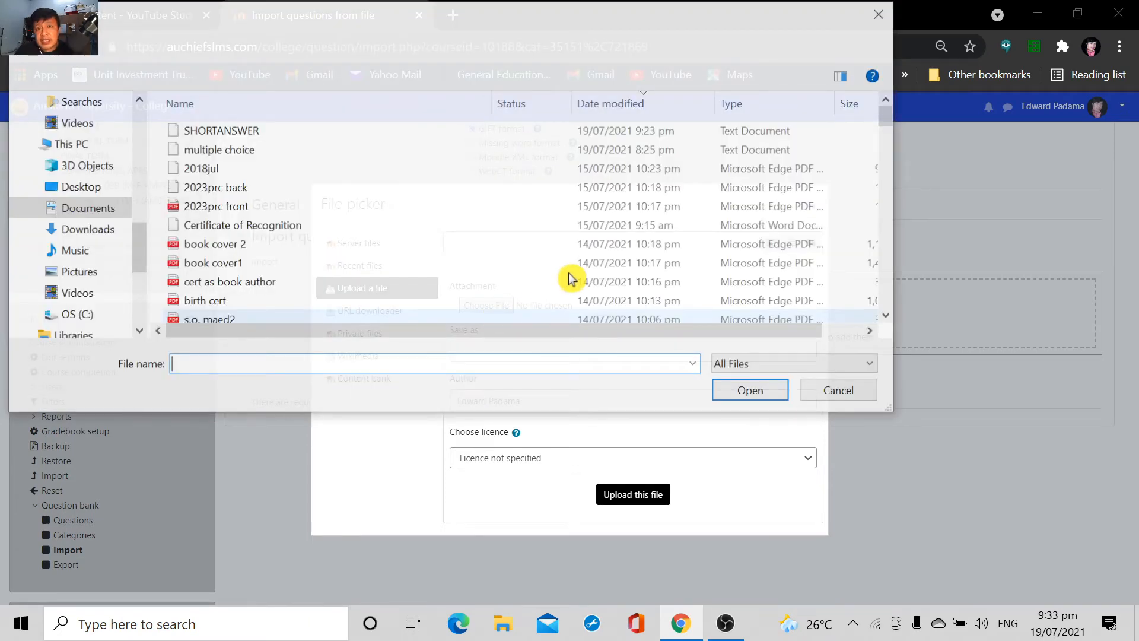
left_click(330, 136)
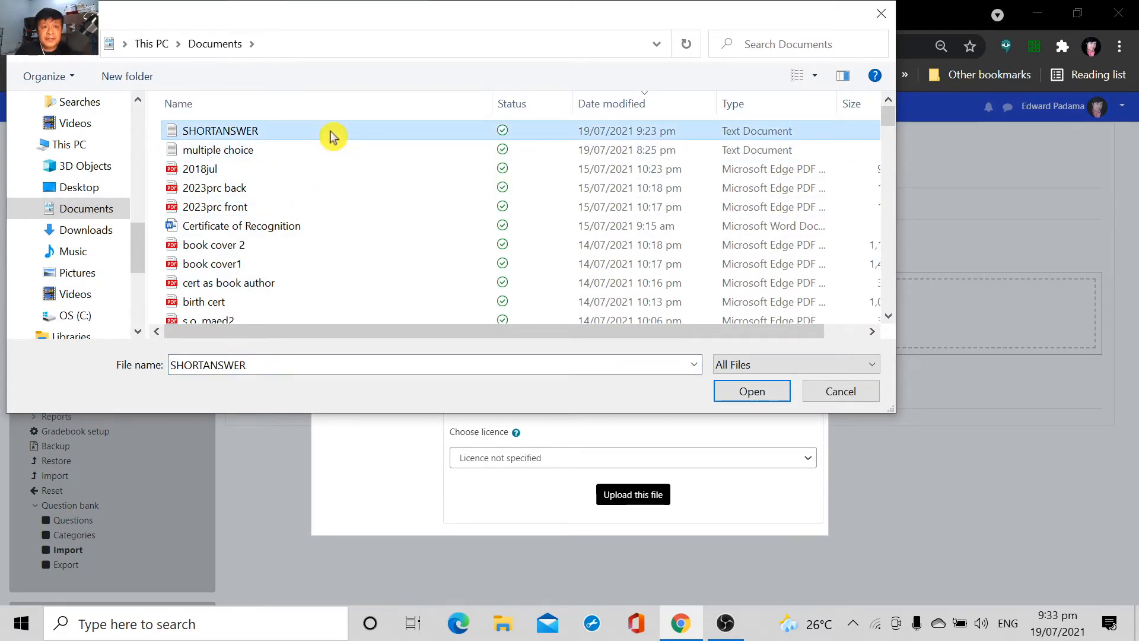
left_click(747, 392)
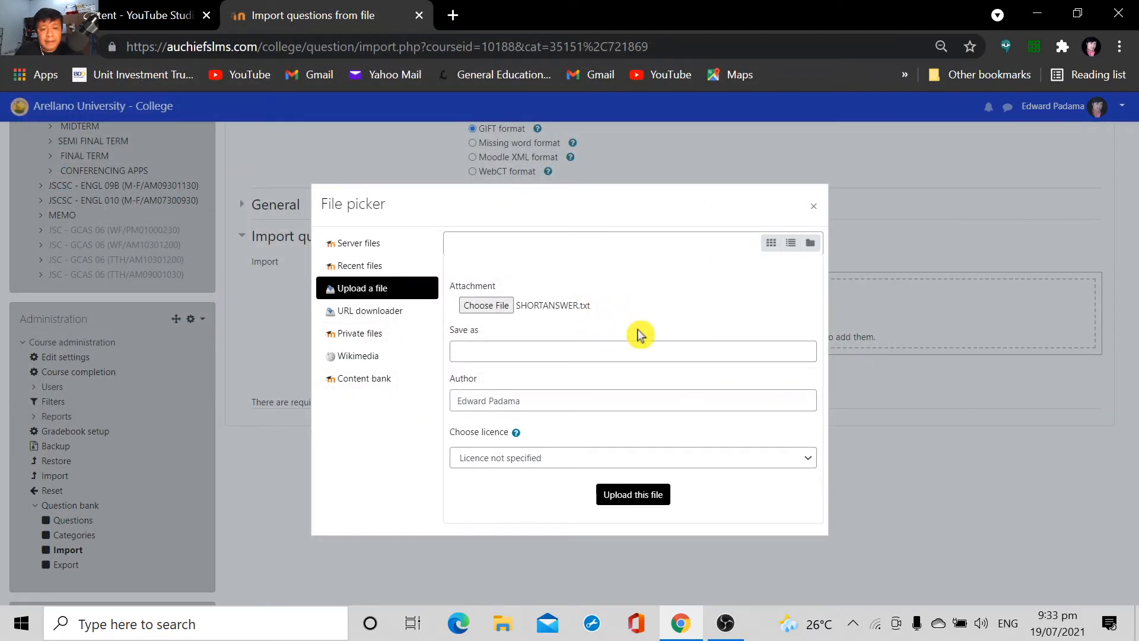
left_click(633, 494)
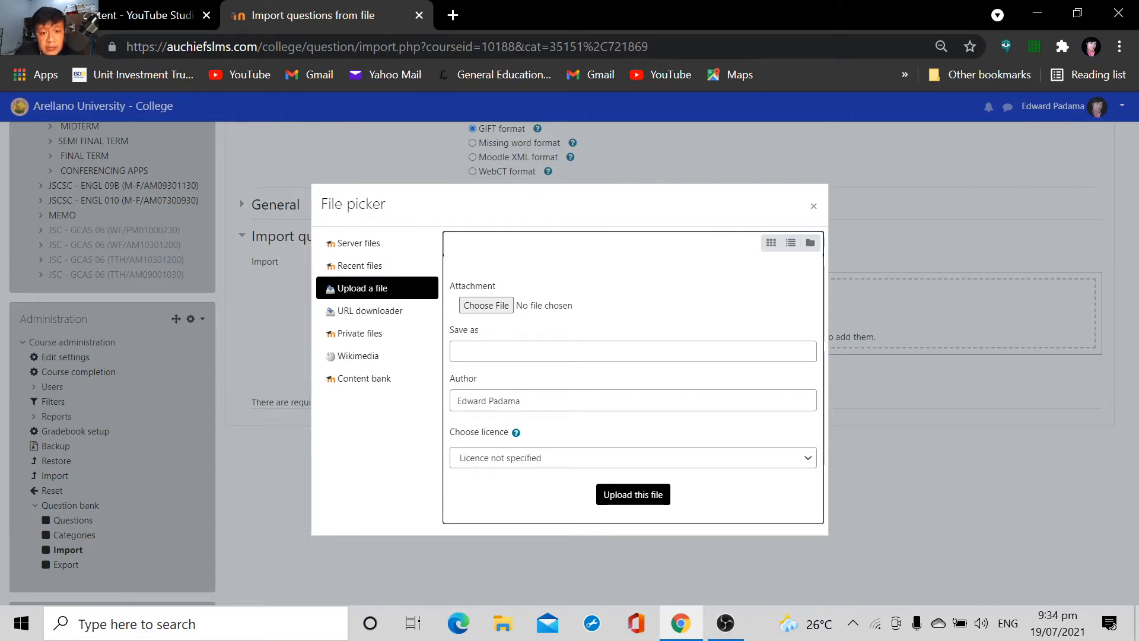
- Set the save-as name of the upload to IDENTIFICATION and try to submit it
left_click(633, 351)
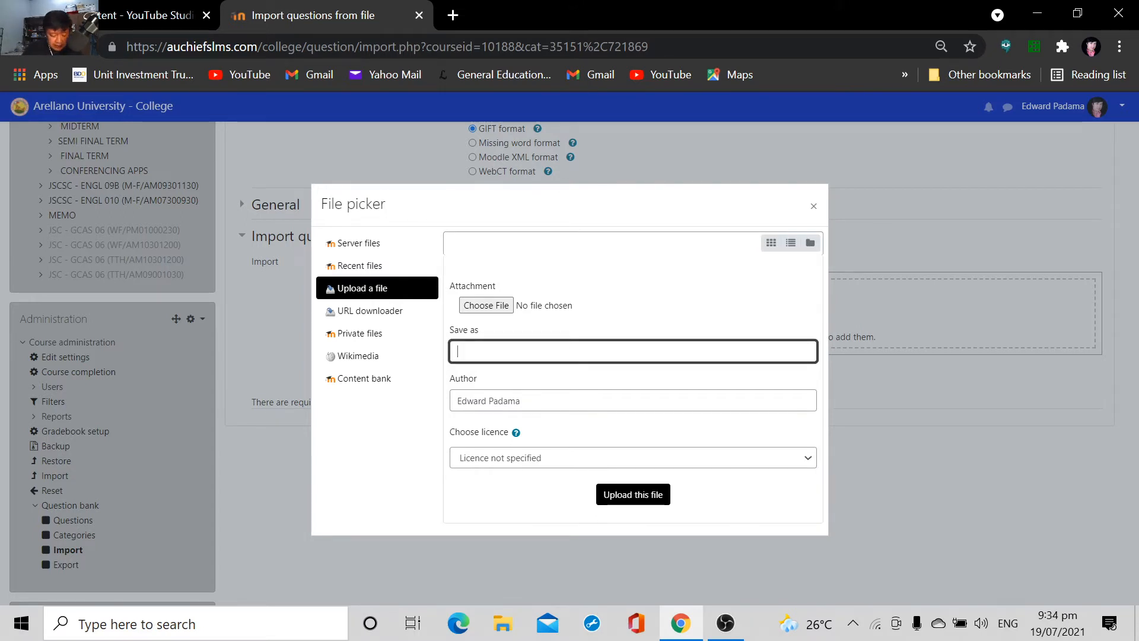
type("IDENTI")
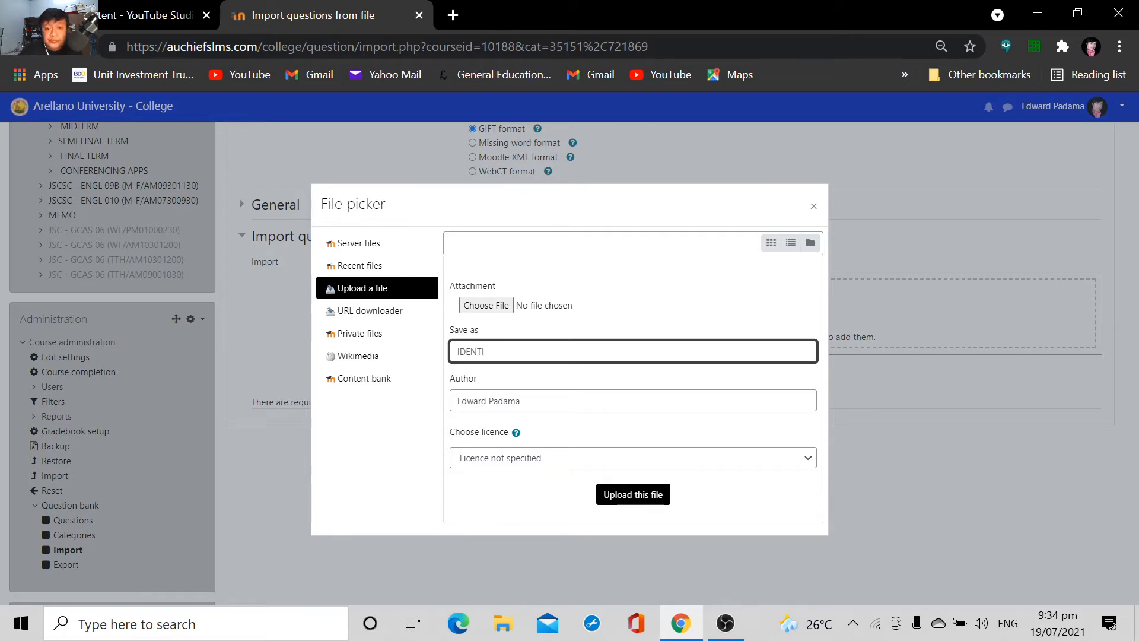
type("FICATION")
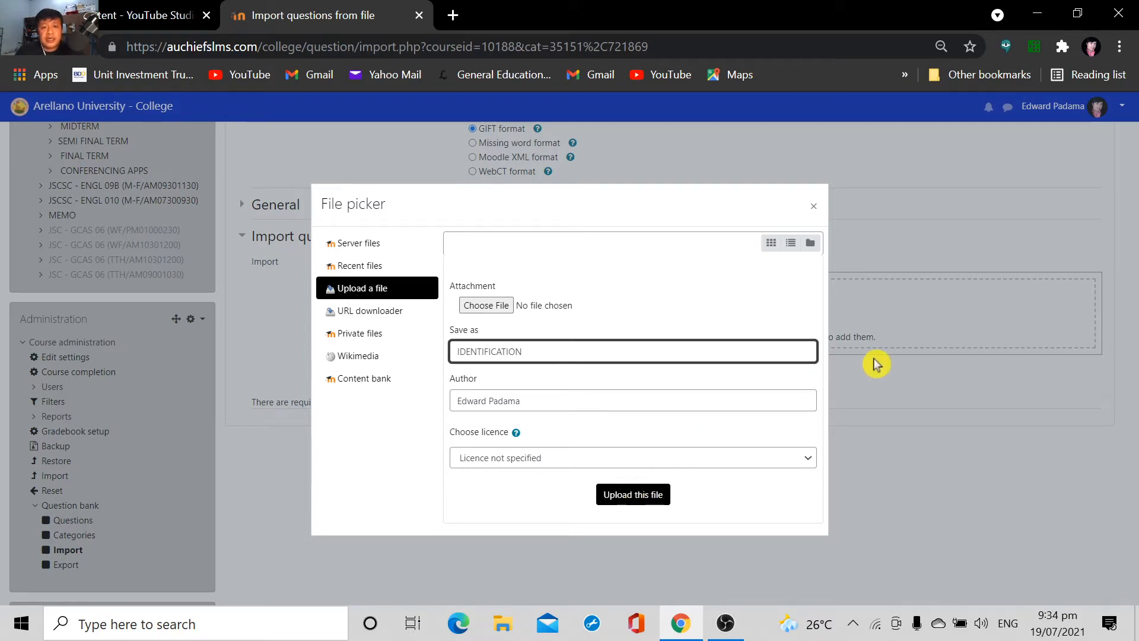
key("Return")
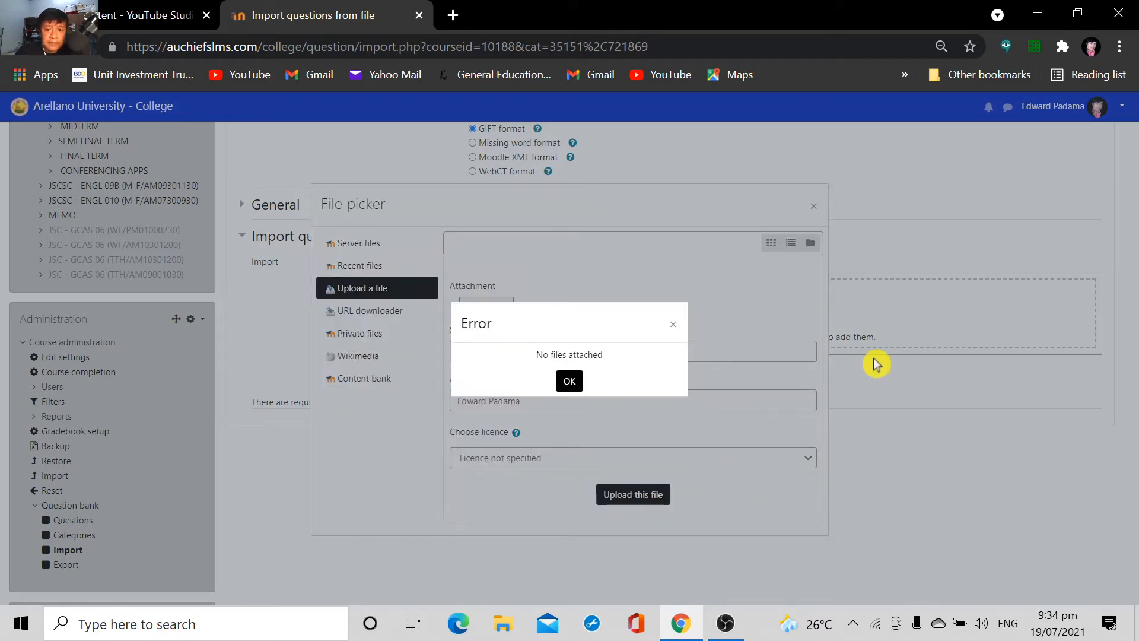
left_click(576, 385)
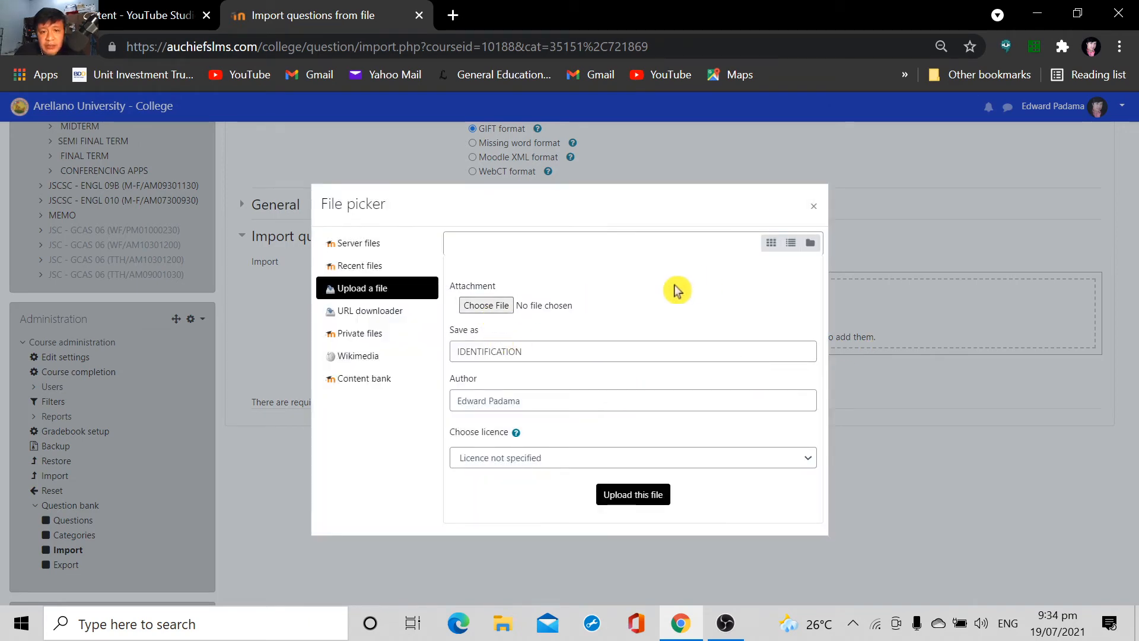
- Attach SHORTANSWER.txt from the Documents folder again and upload it under the name IDENTIFICATION
left_click(496, 314)
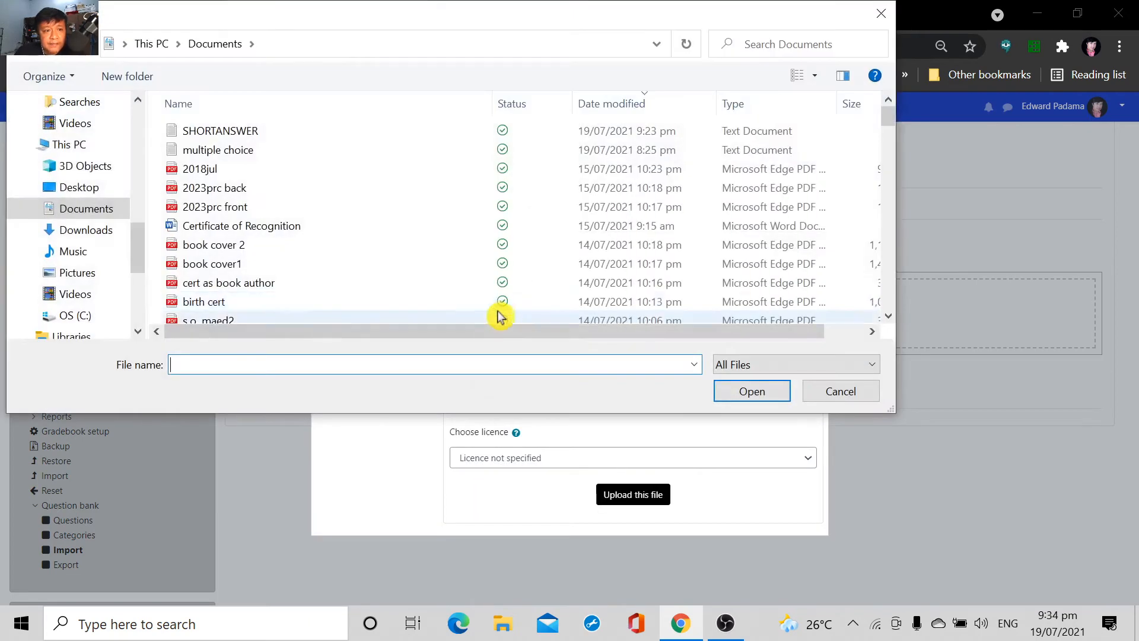
left_click(300, 131)
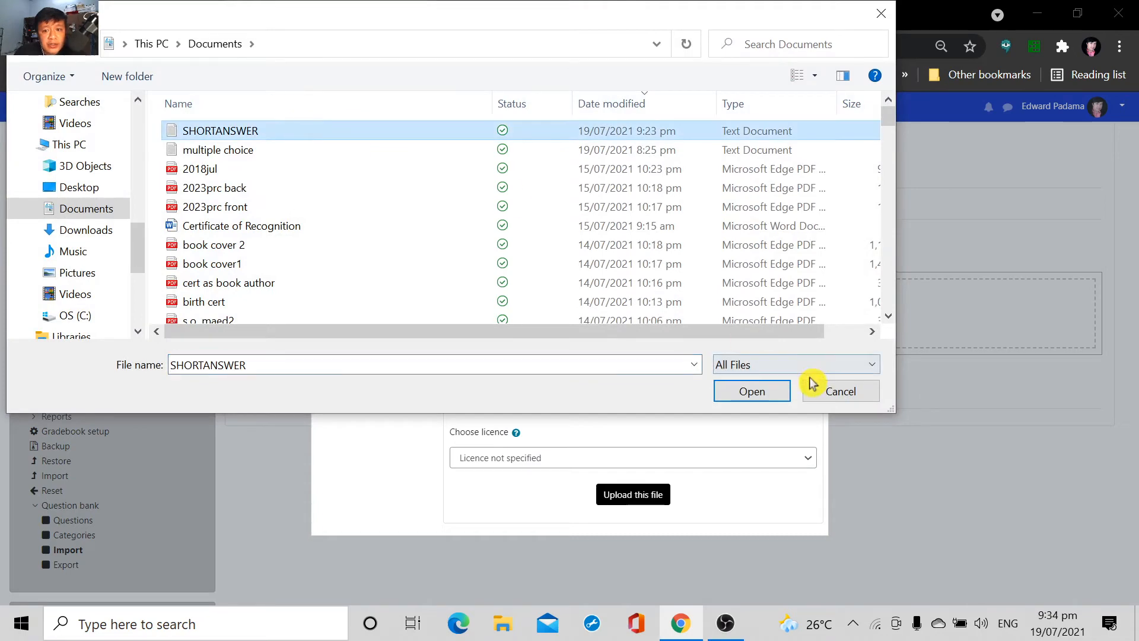
left_click(750, 392)
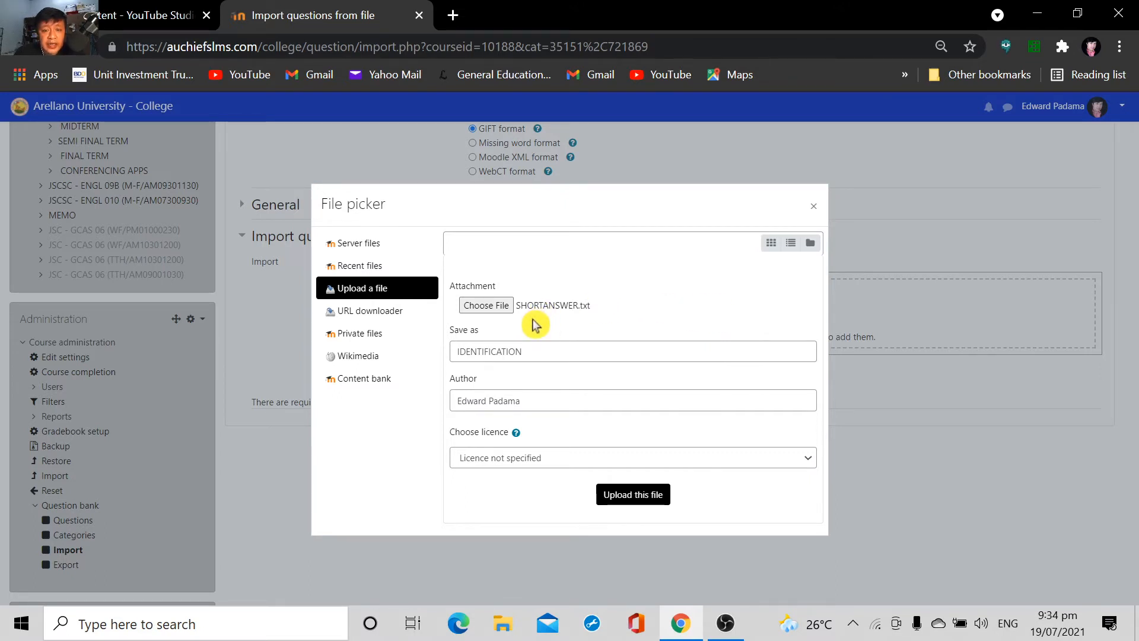
left_click(574, 364)
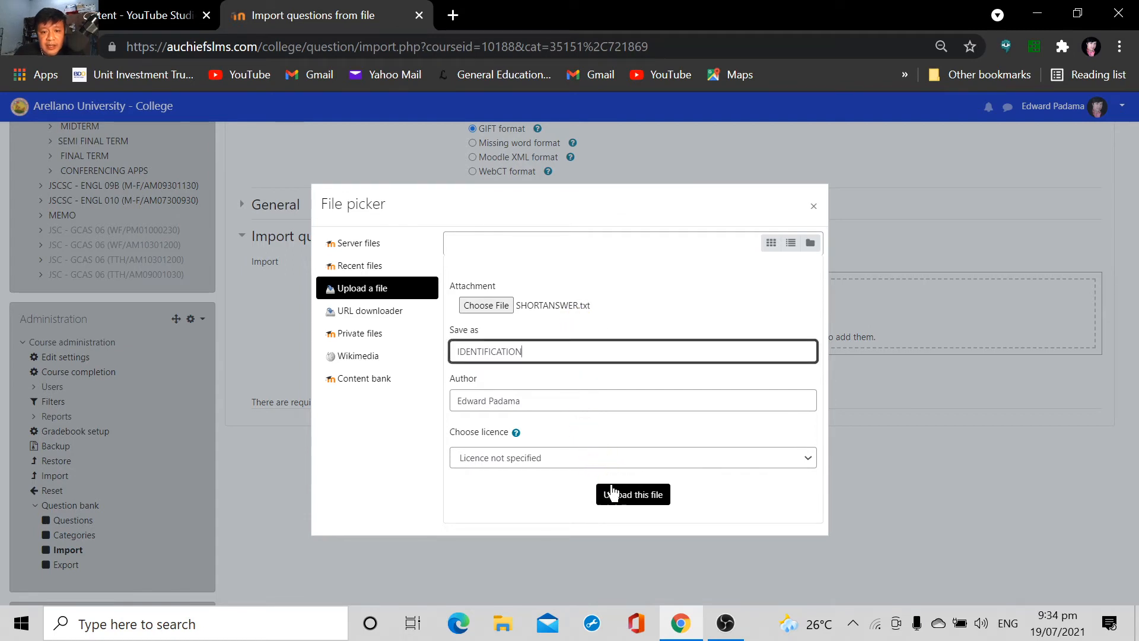
left_click(631, 495)
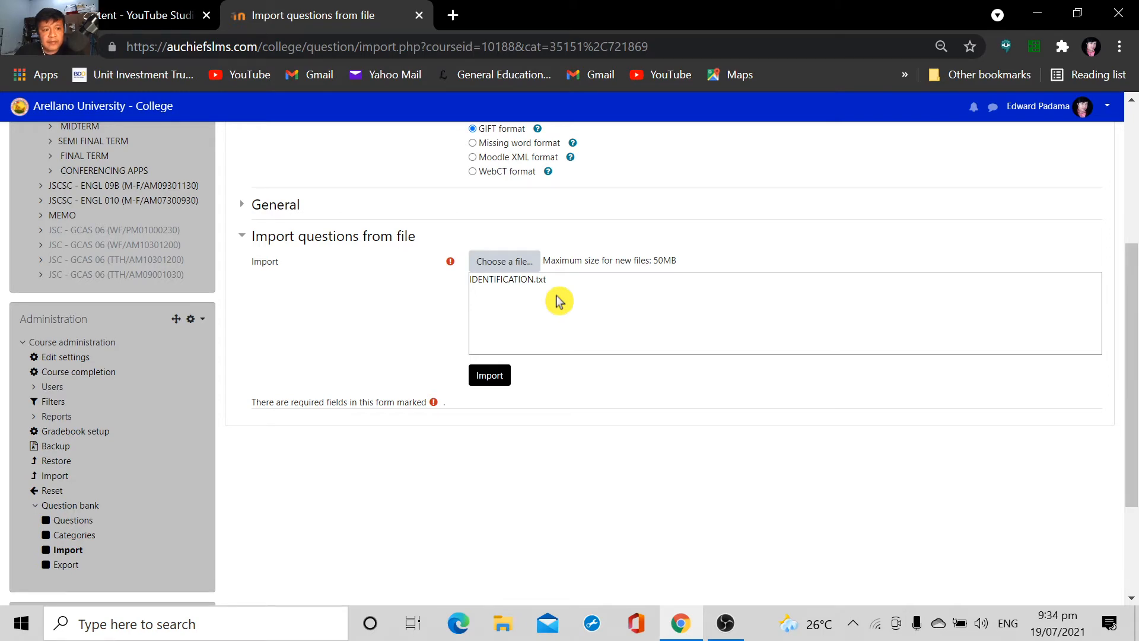
- Import the questions from IDENTIFICATION.txt in GIFT format and continue to the question bank to check the imported questions
scroll(571, 322, "up", 3)
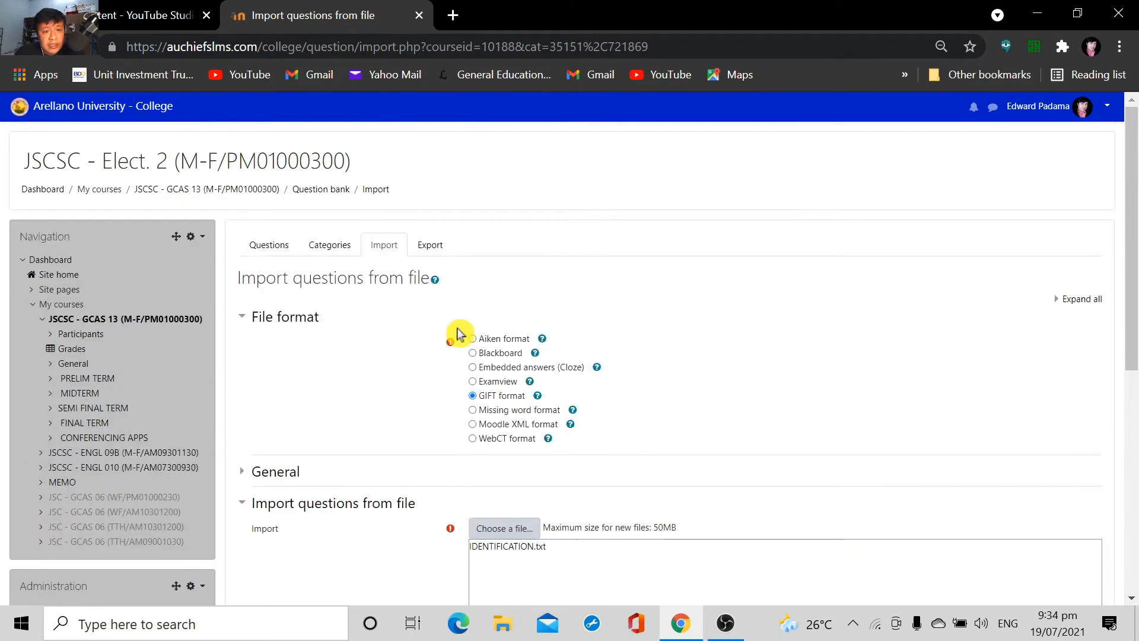
scroll(457, 334, "down", 1)
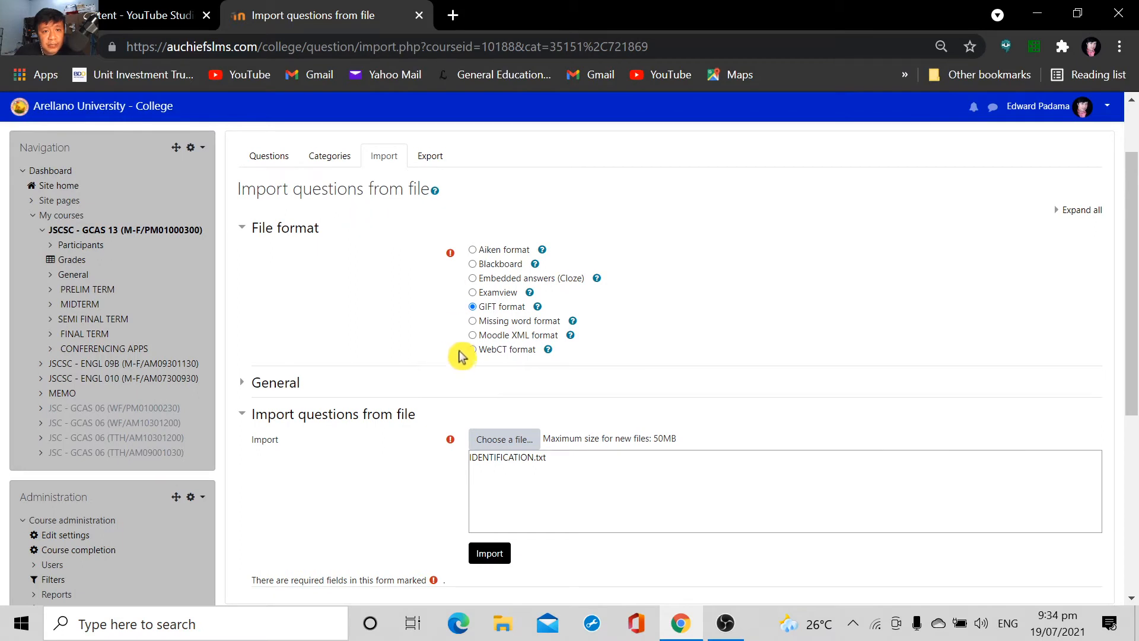
scroll(667, 373, "down", 5)
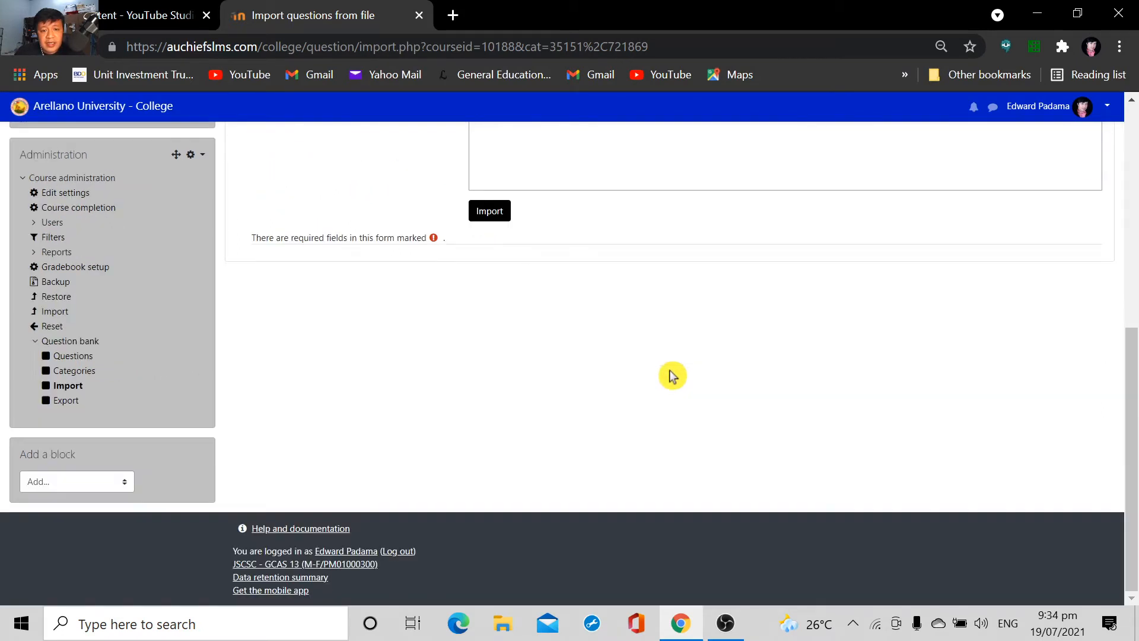
scroll(528, 321, "up", 3)
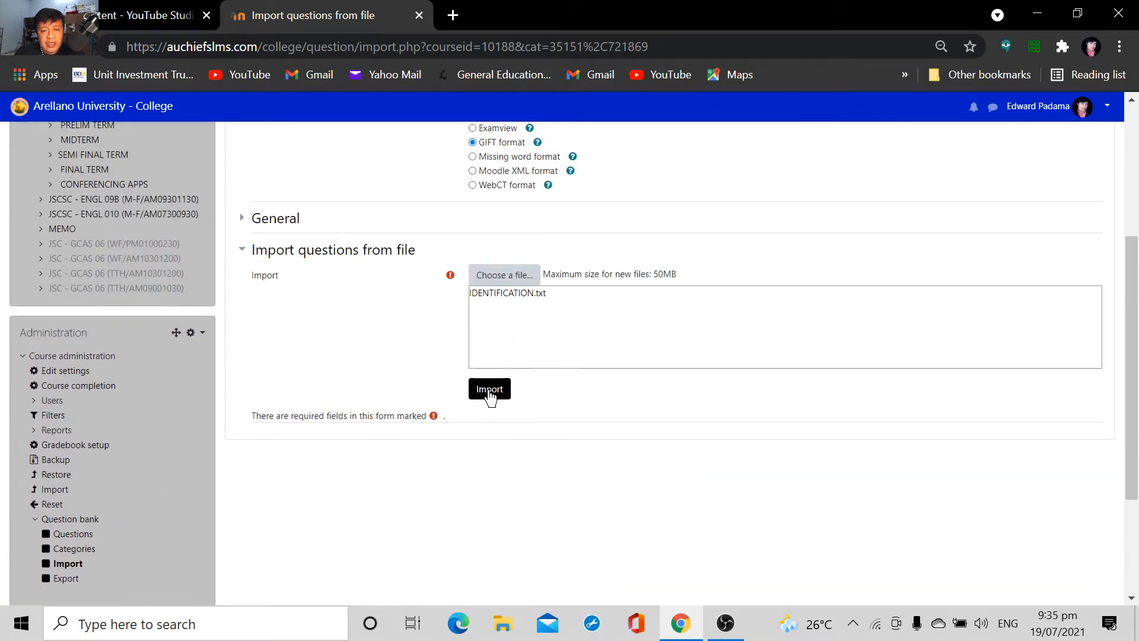
left_click(489, 392)
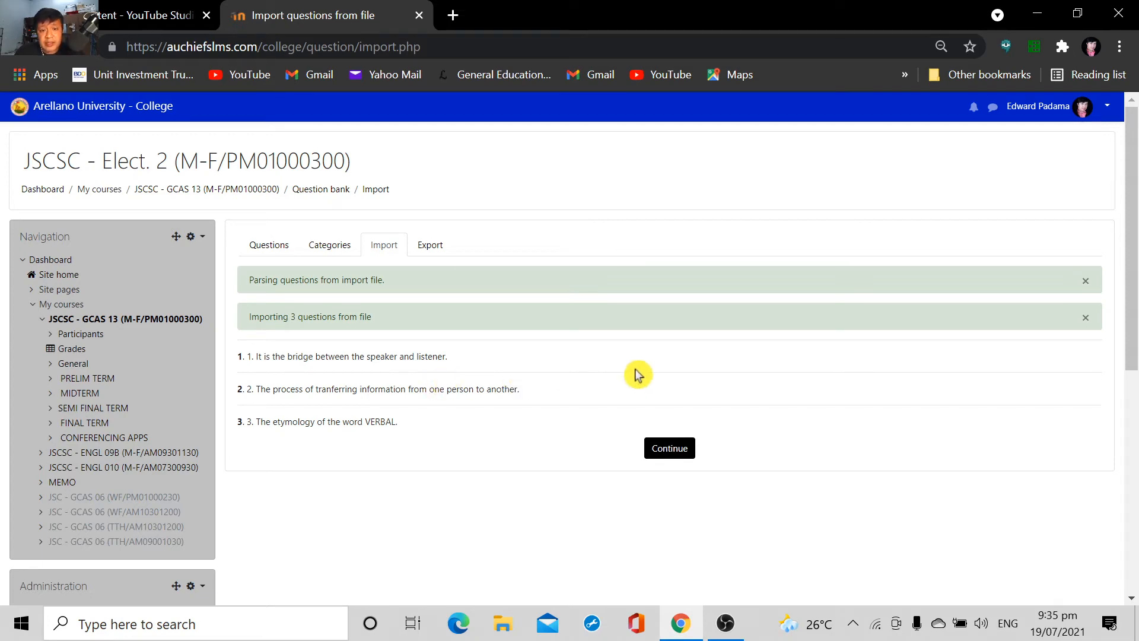
left_click(670, 449)
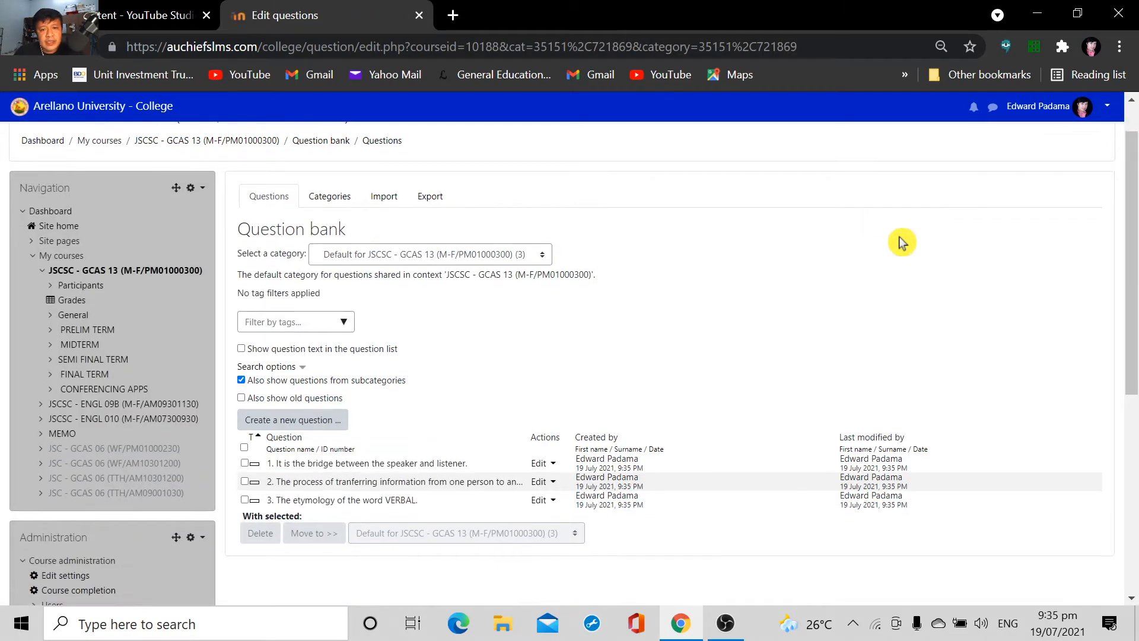
scroll(901, 242, "down", 3)
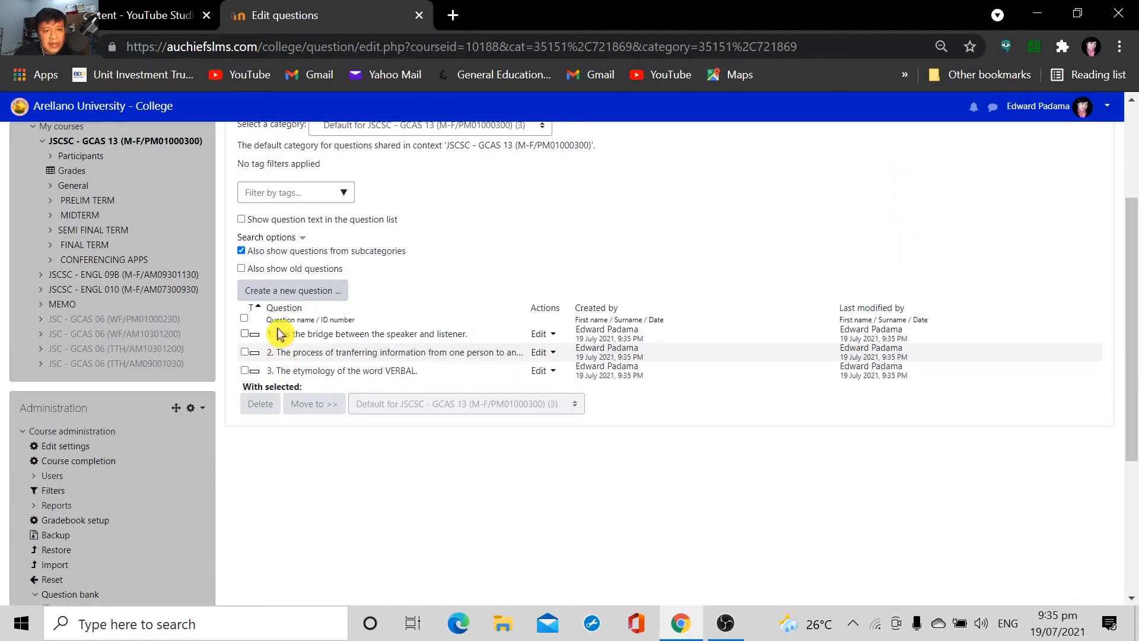
scroll(387, 374, "up", 3)
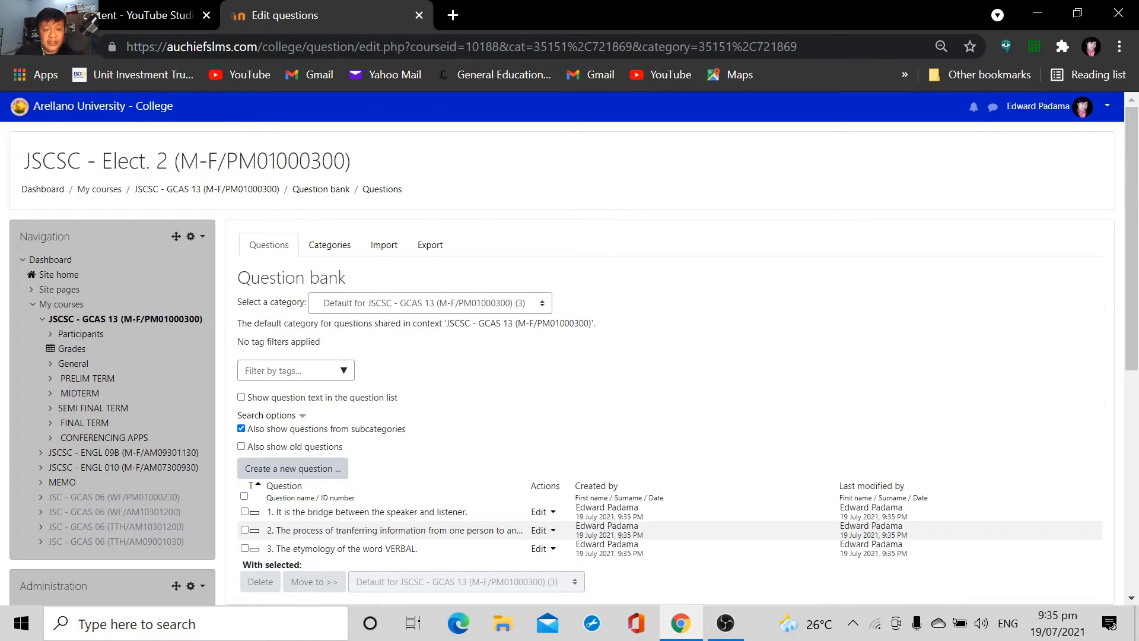
scroll(496, 363, "down", 2)
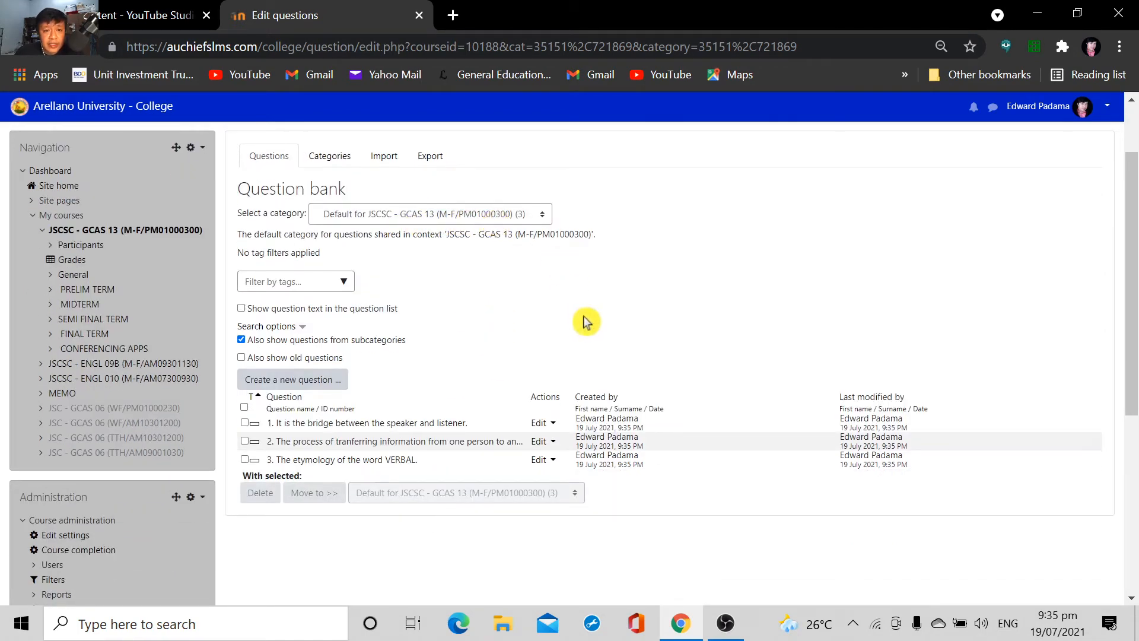
scroll(415, 279, "down", 2)
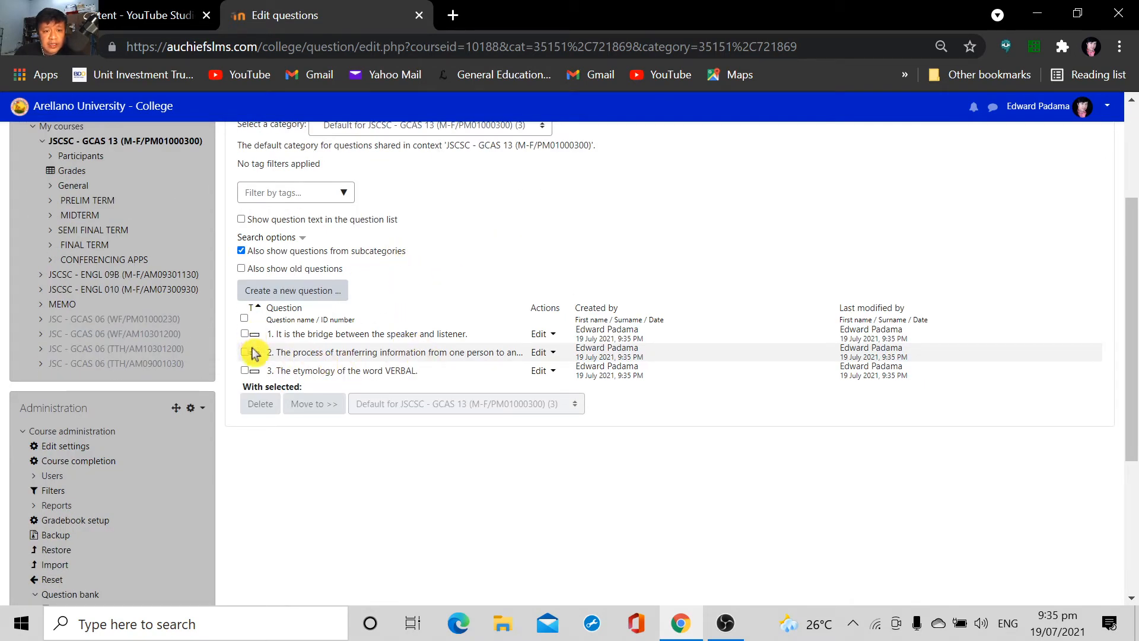
- Go to the course's PRELIM TERM section and look for the place to add an activity after Assignment 3
scroll(545, 365, "up", 3)
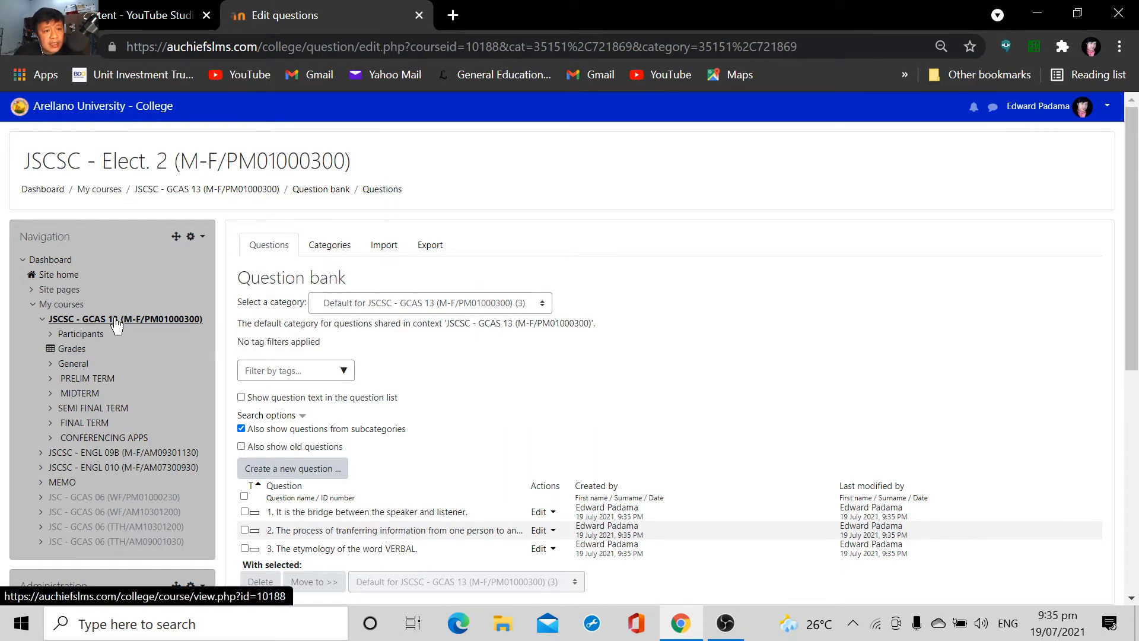
left_click(105, 383)
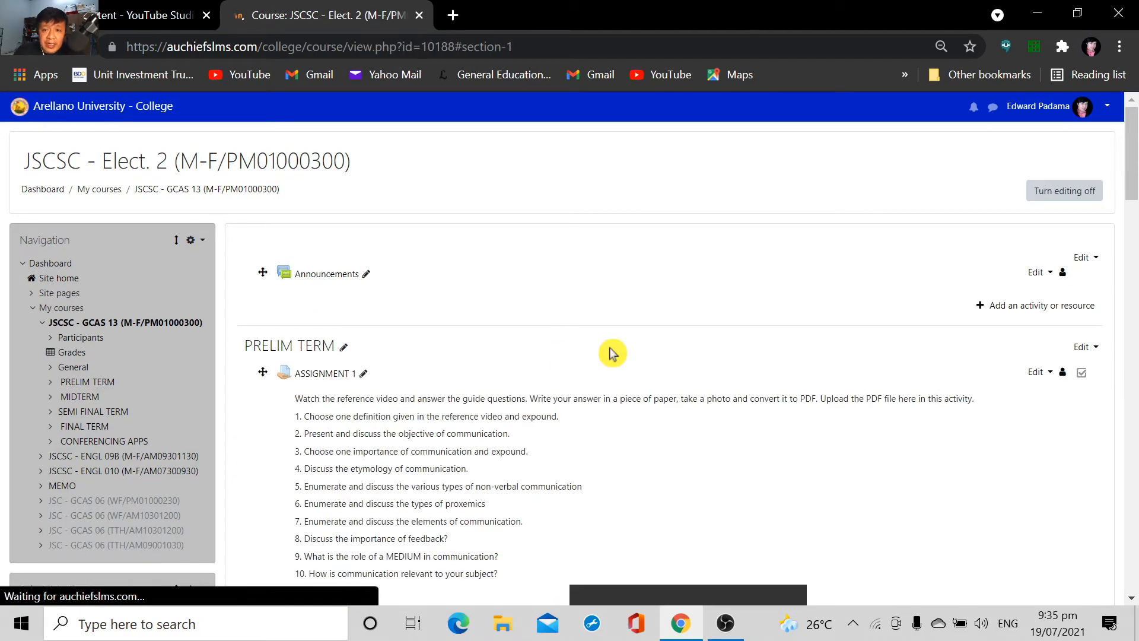
scroll(726, 352, "up", 1)
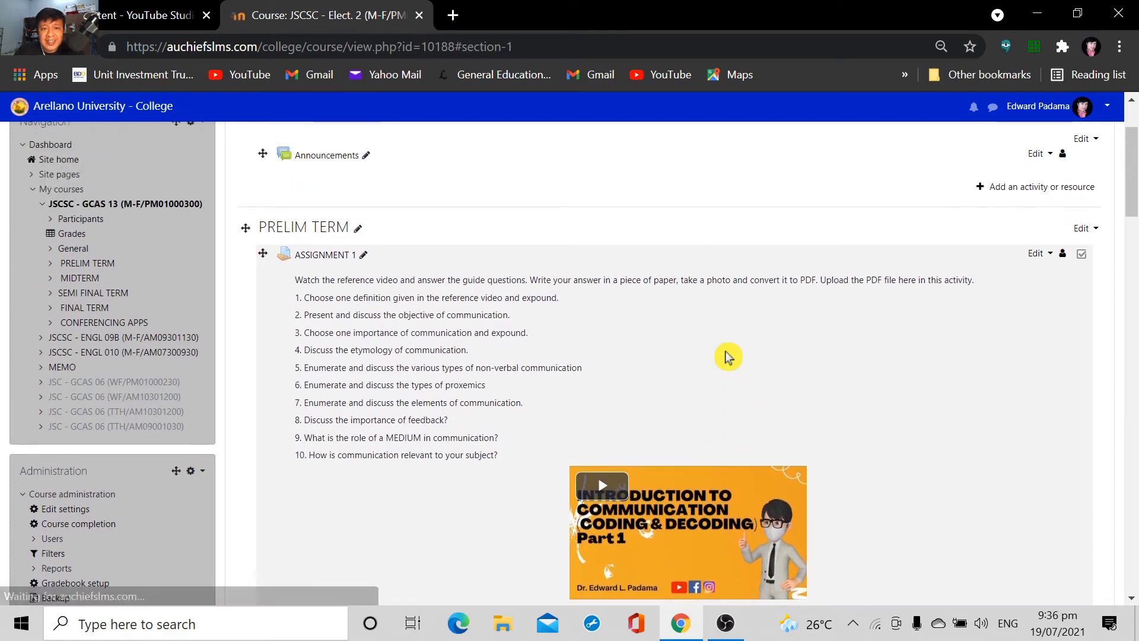
scroll(724, 356, "down", 2)
scroll(724, 372, "down", 10)
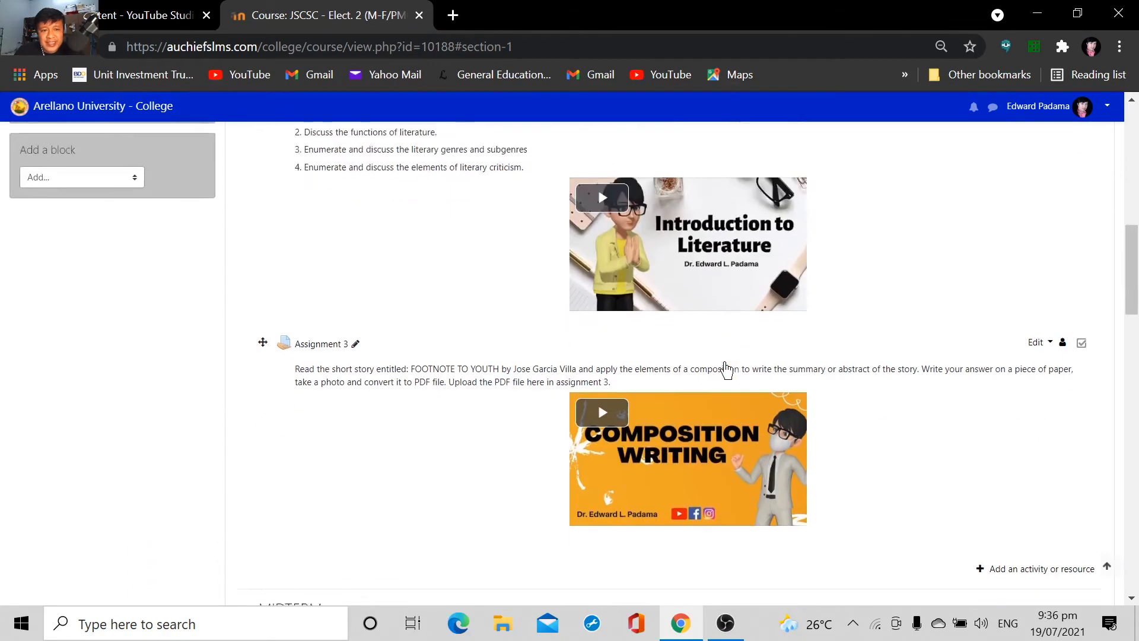
scroll(724, 373, "up", 6)
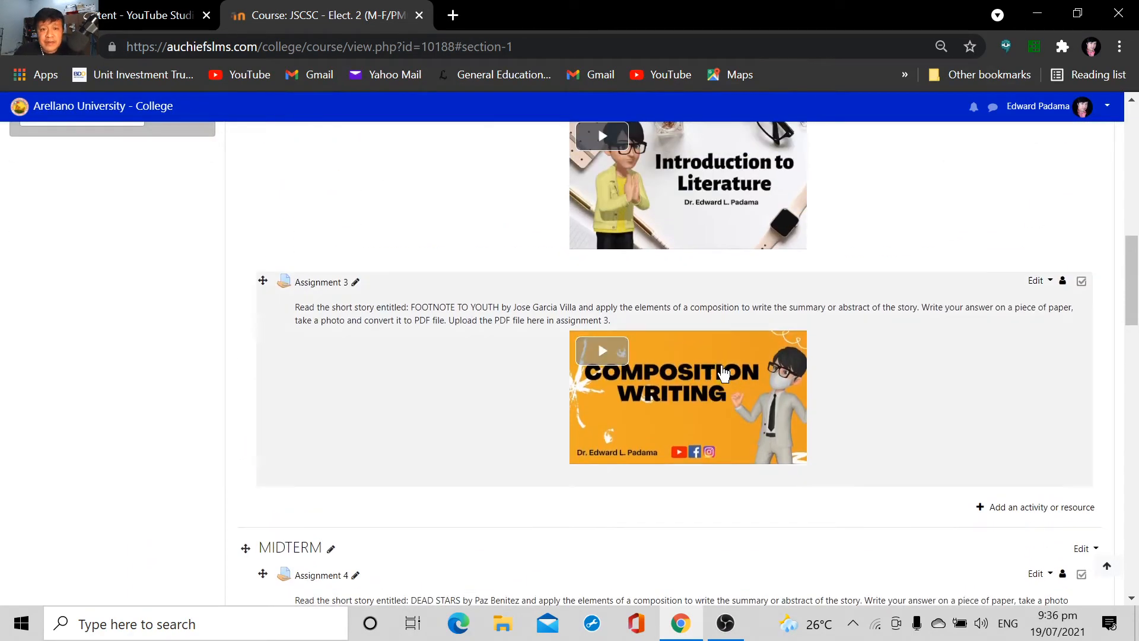
scroll(725, 373, "down", 2)
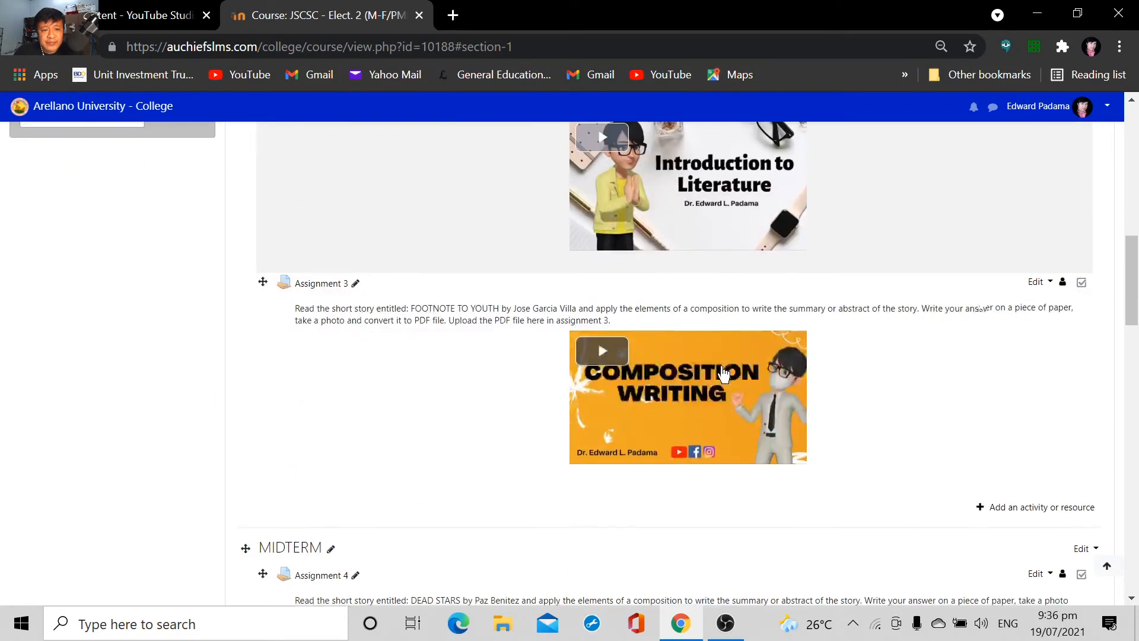